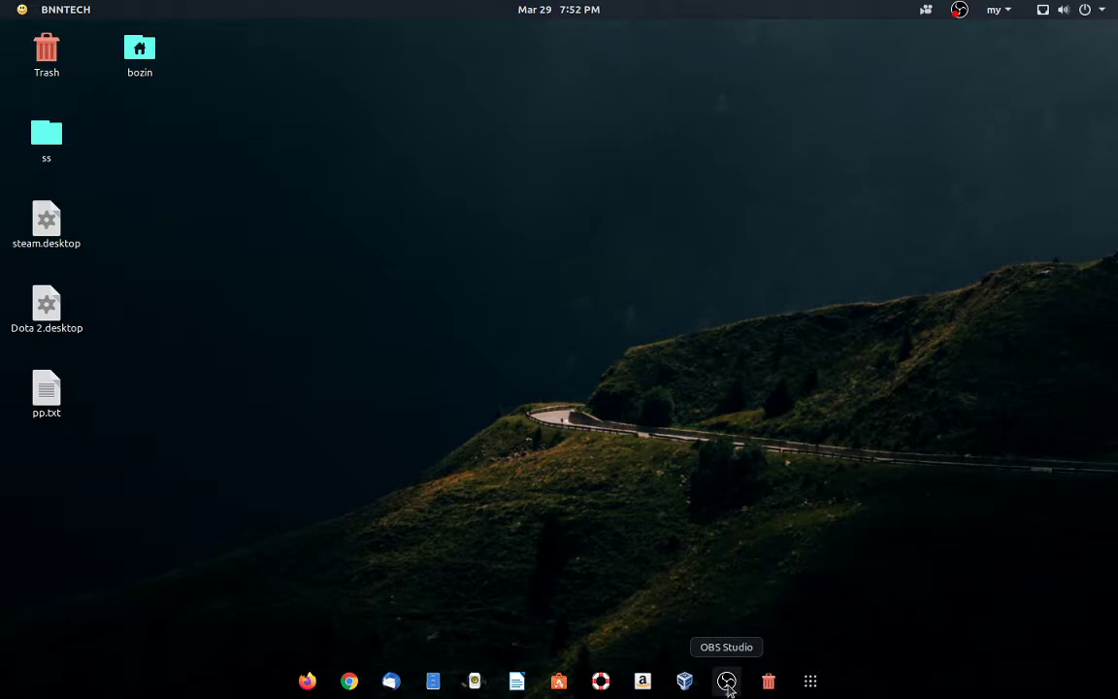
# Launch OBS Studio, select the existing Scene, and cancel adding a new scene
pyautogui.click(727, 682)
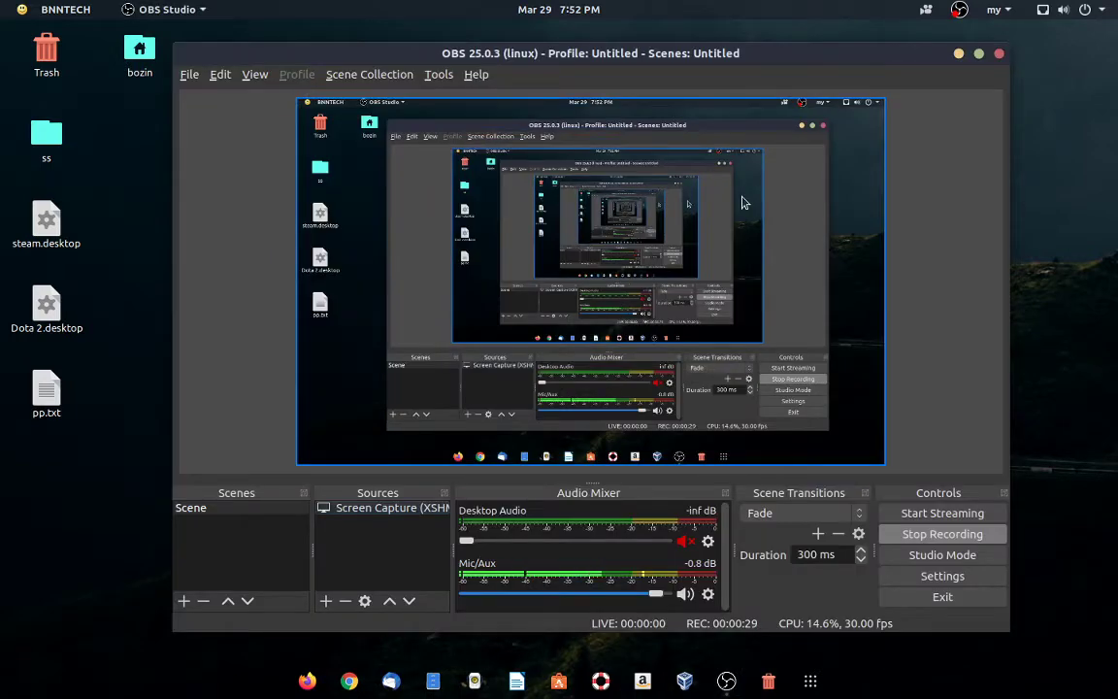
pyautogui.click(243, 510)
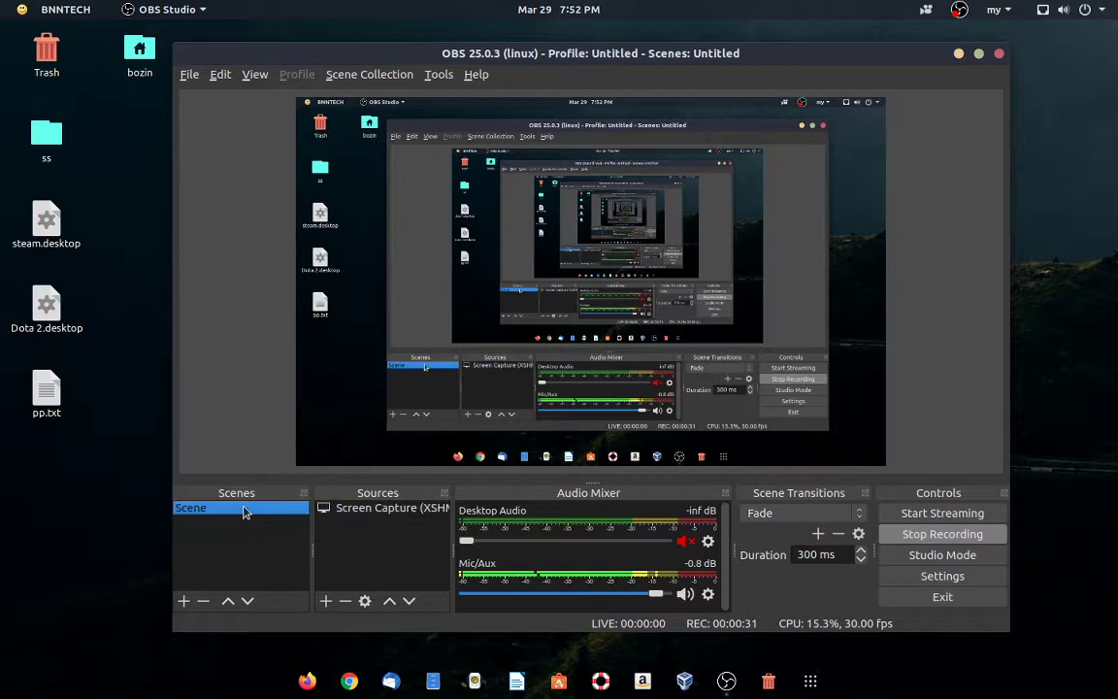
pyautogui.click(184, 601)
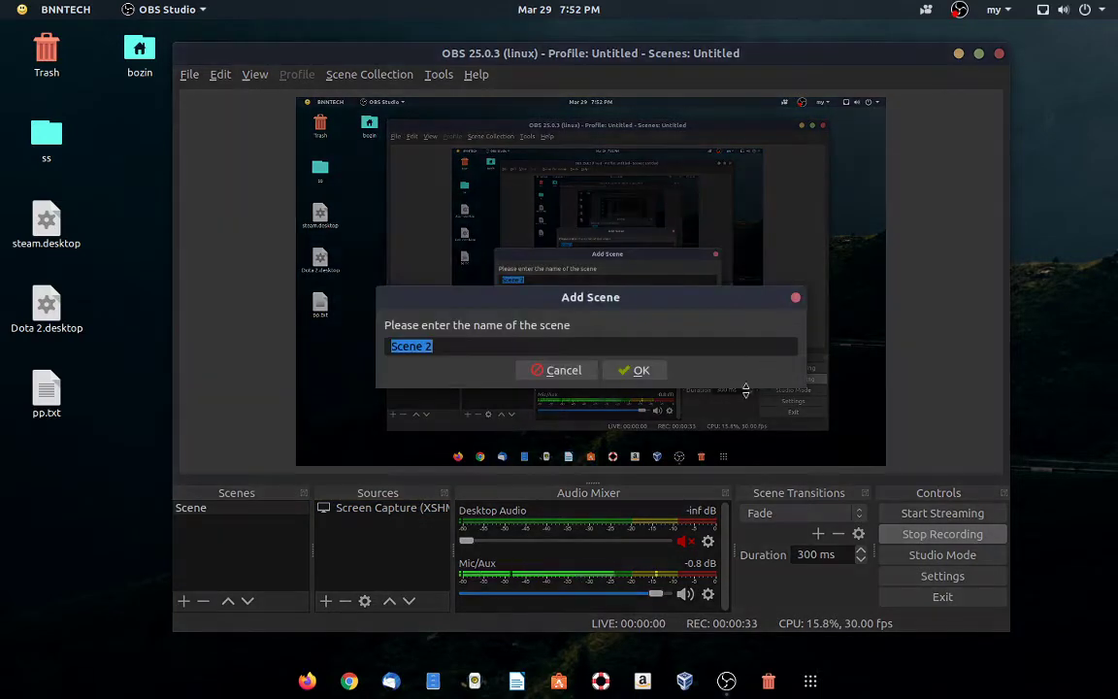
pyautogui.click(561, 370)
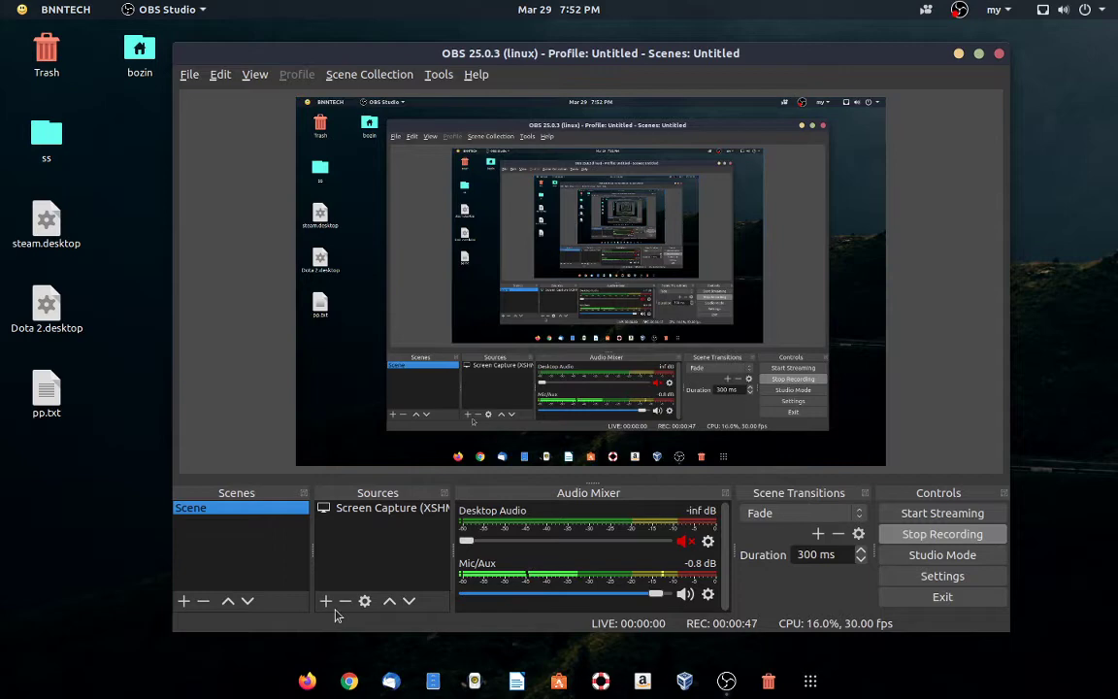
# Select the Screen Capture source, toggle the Activities overview, and open the Sources add menu
pyautogui.click(357, 511)
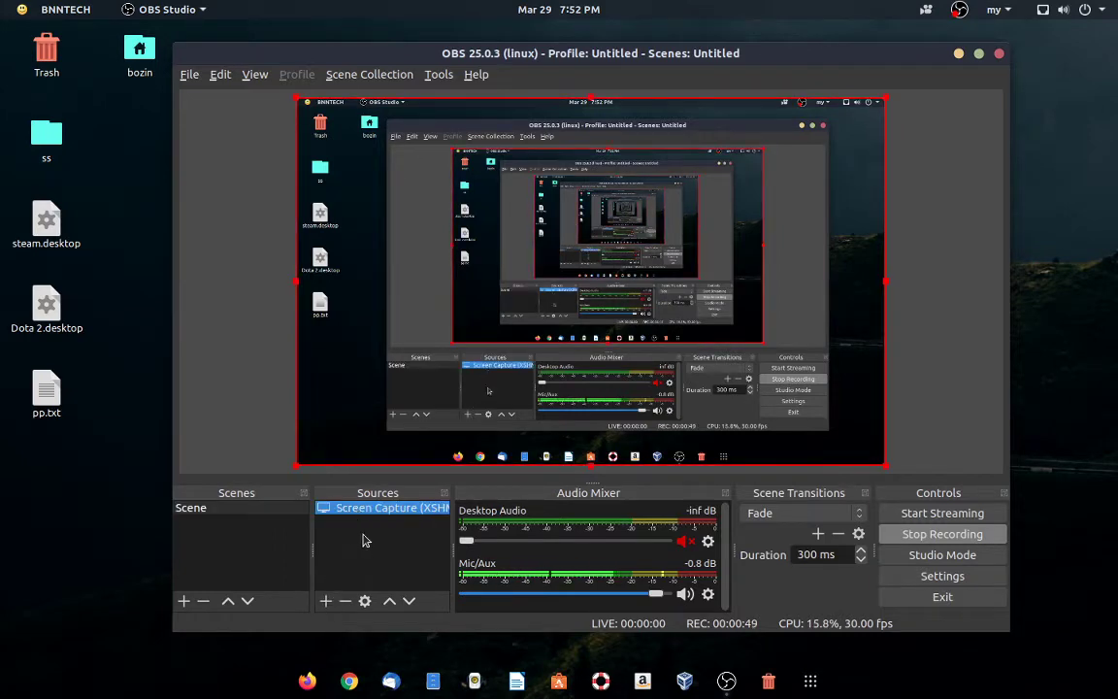
pyautogui.click(65, 9)
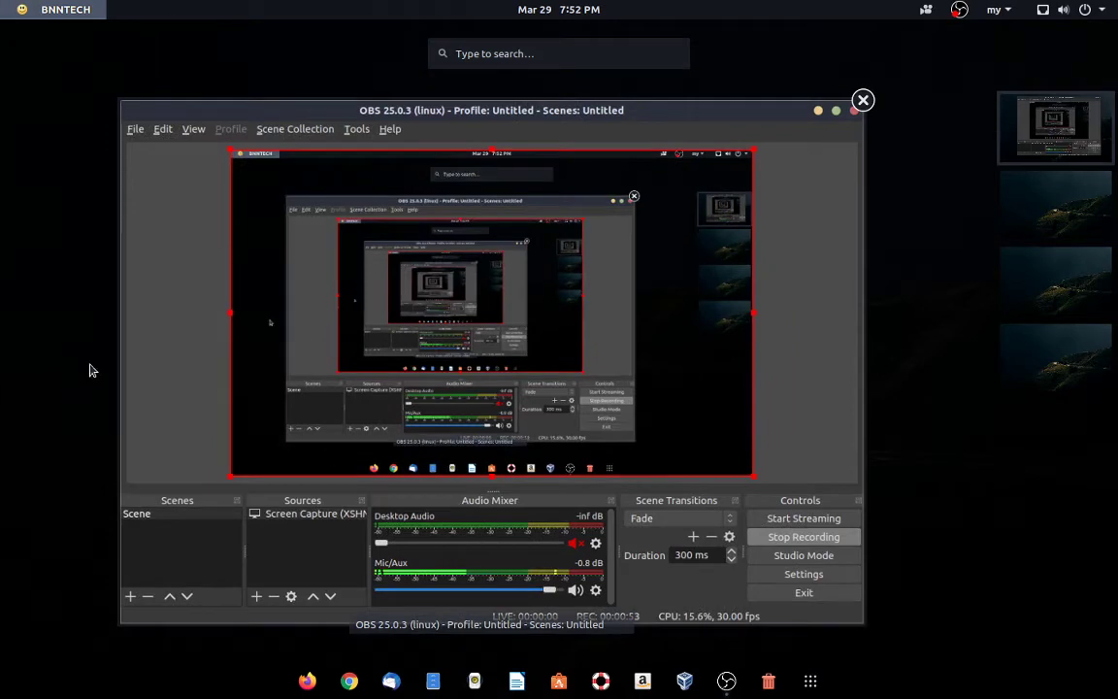
pyautogui.click(124, 364)
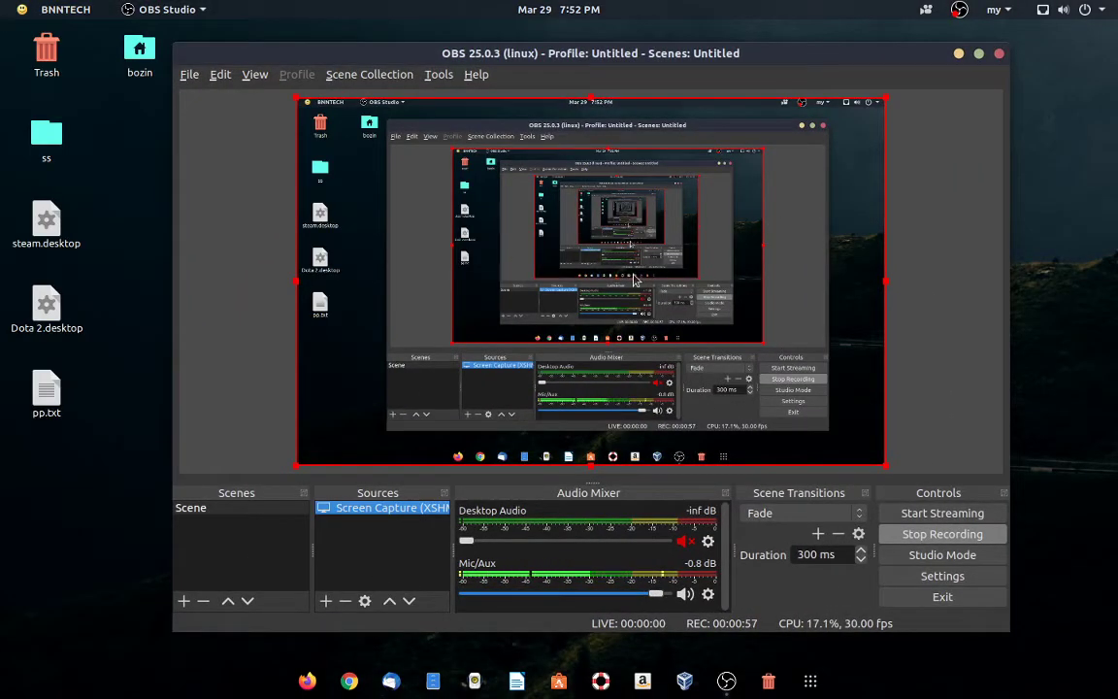
pyautogui.click(327, 600)
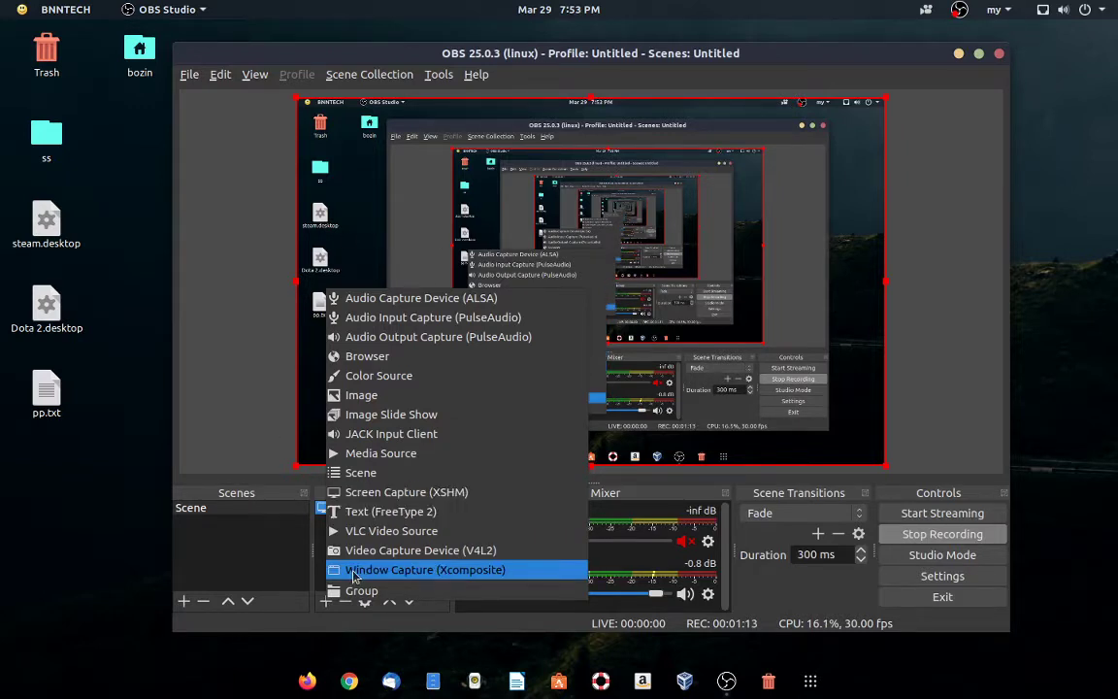
# Pick Window Capture (Xcomposite), dismiss the Create/Select Source dialog, and toggle Desktop Audio mute
pyautogui.click(423, 572)
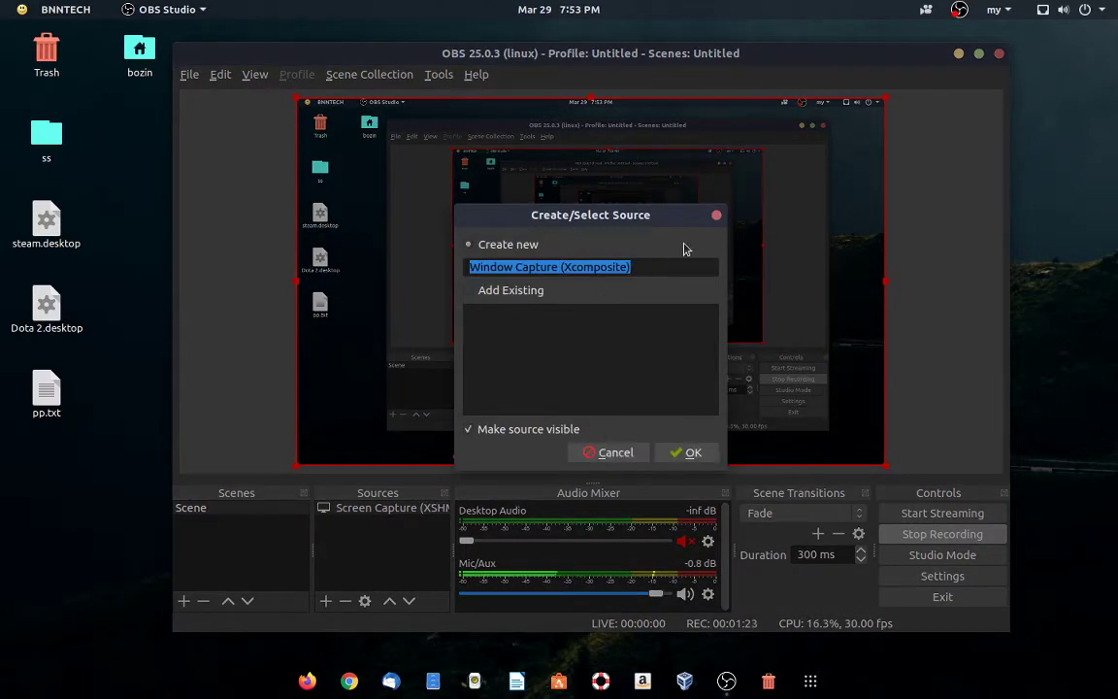
pyautogui.click(717, 215)
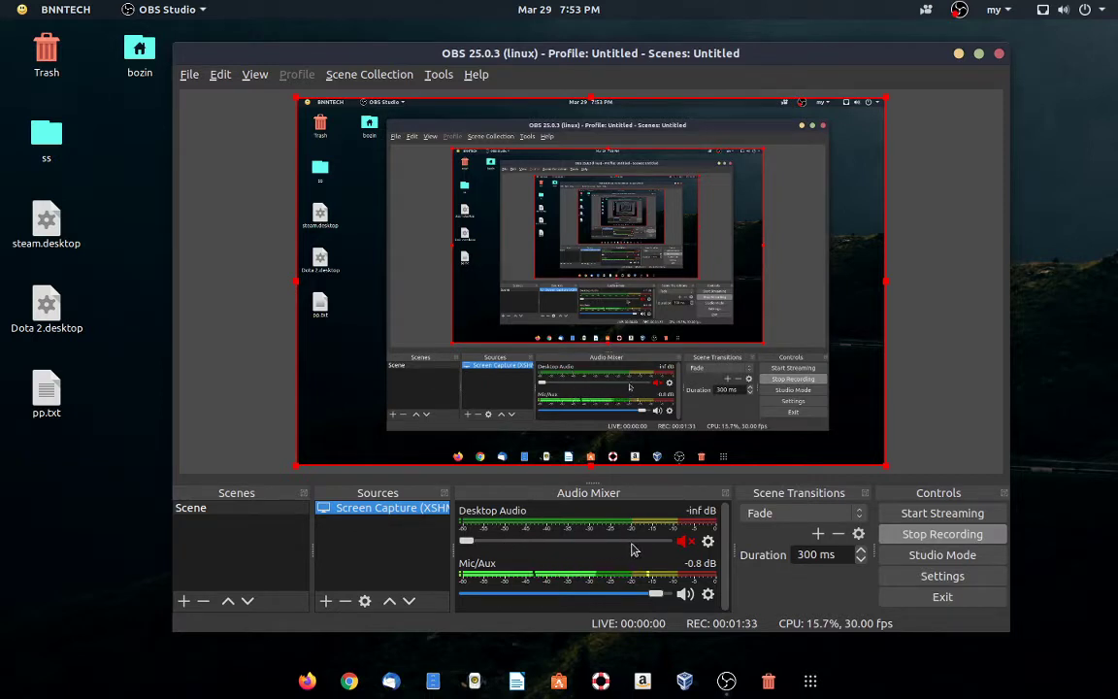
pyautogui.click(685, 542)
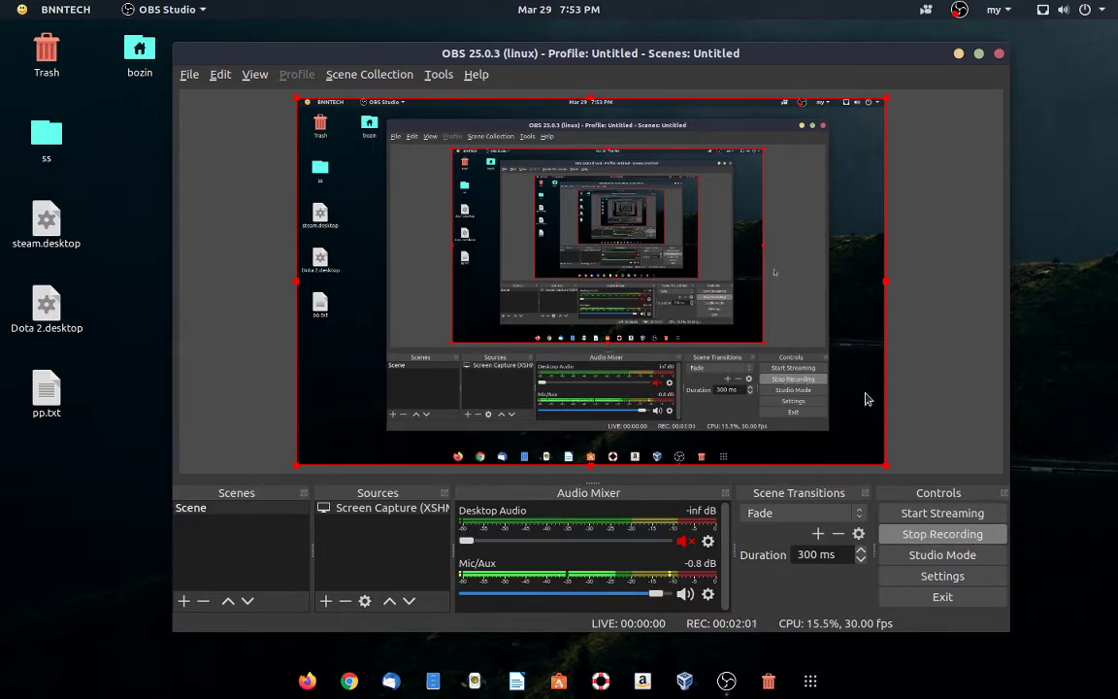
# Open Chrome and load facebook.com/live/create
pyautogui.click(348, 681)
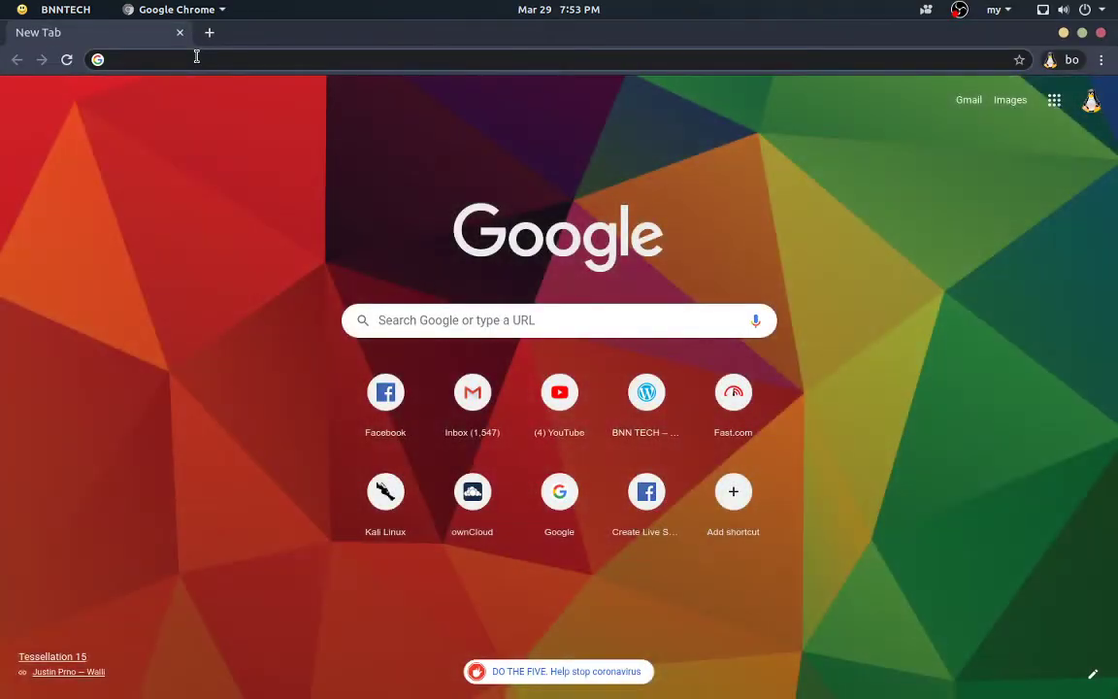
pyautogui.click(196, 57)
pyautogui.write('တ')
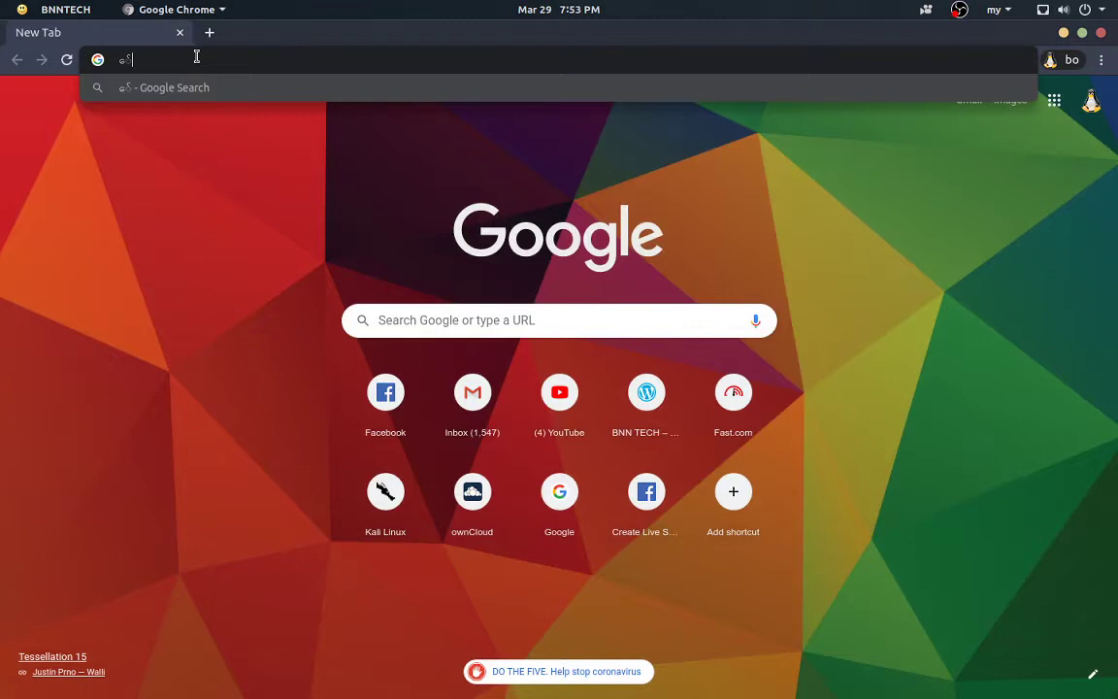
pyautogui.press('BackSpace')
pyautogui.press('super+space')
pyautogui.write('www')
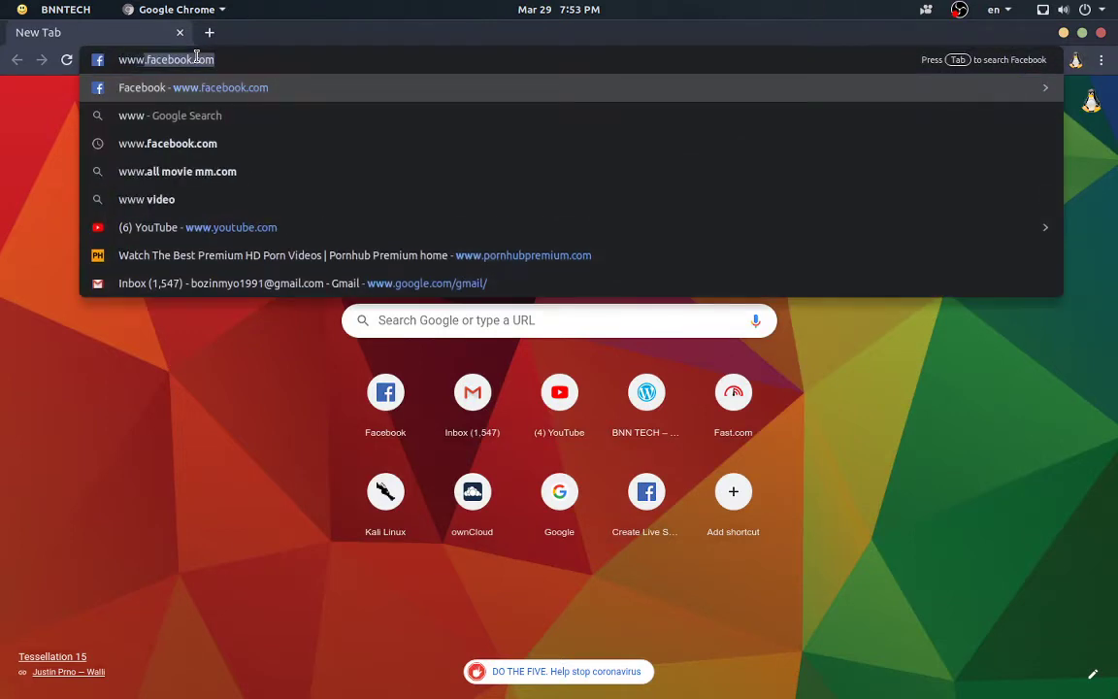
pyautogui.press('Right')
pyautogui.write('/l')
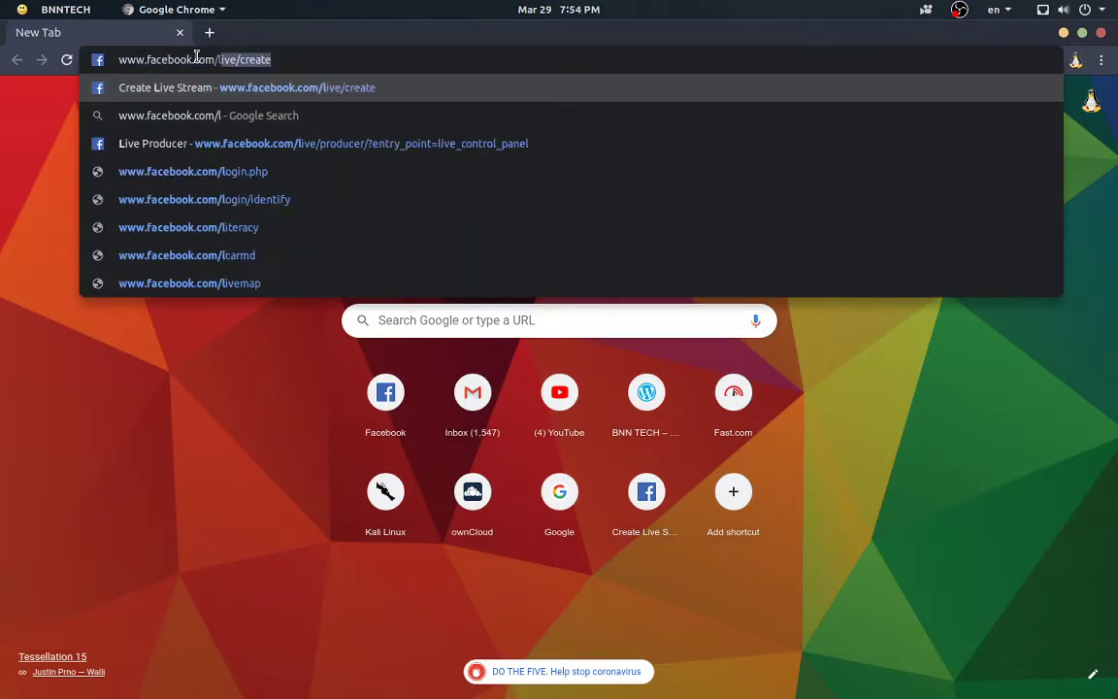
pyautogui.write('i')
pyautogui.press('Return')
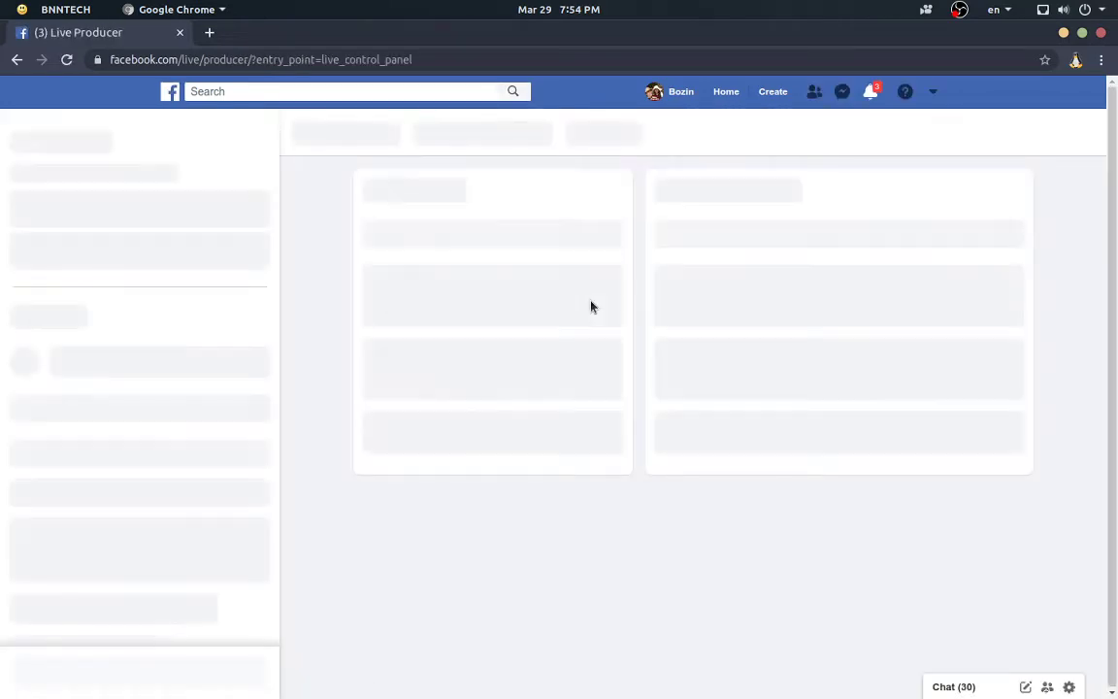
# Copy the persistent stream key from the Stream Setup page
pyautogui.scroll(-3, 1058, 431)
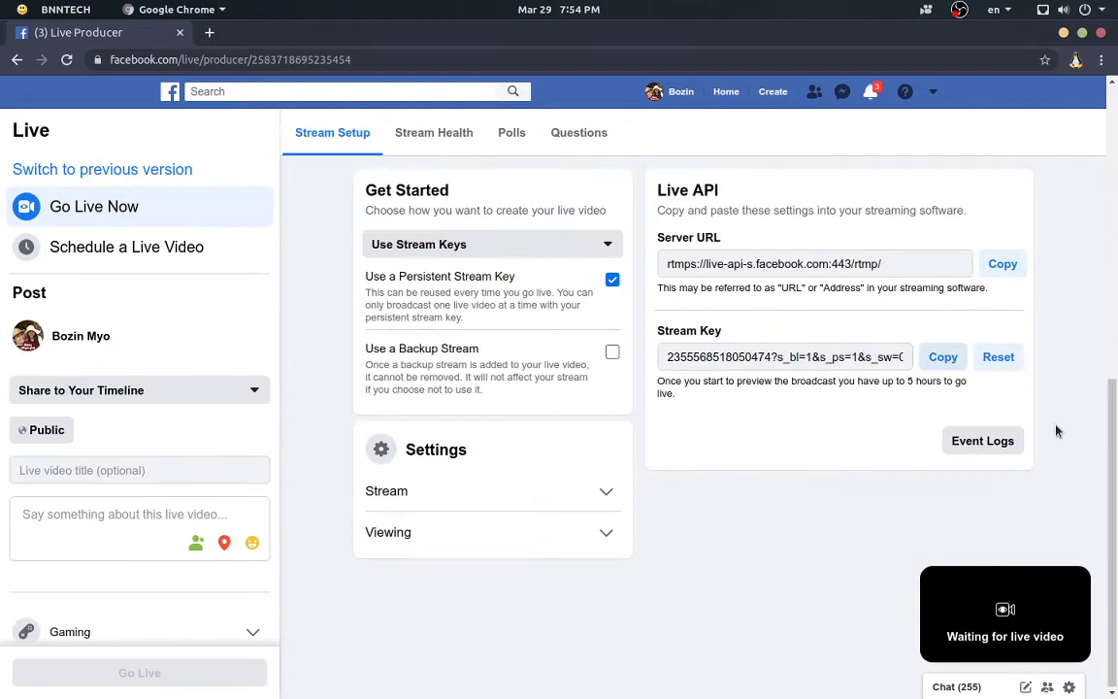
pyautogui.moveTo(656, 330); pyautogui.dragTo(746, 342)
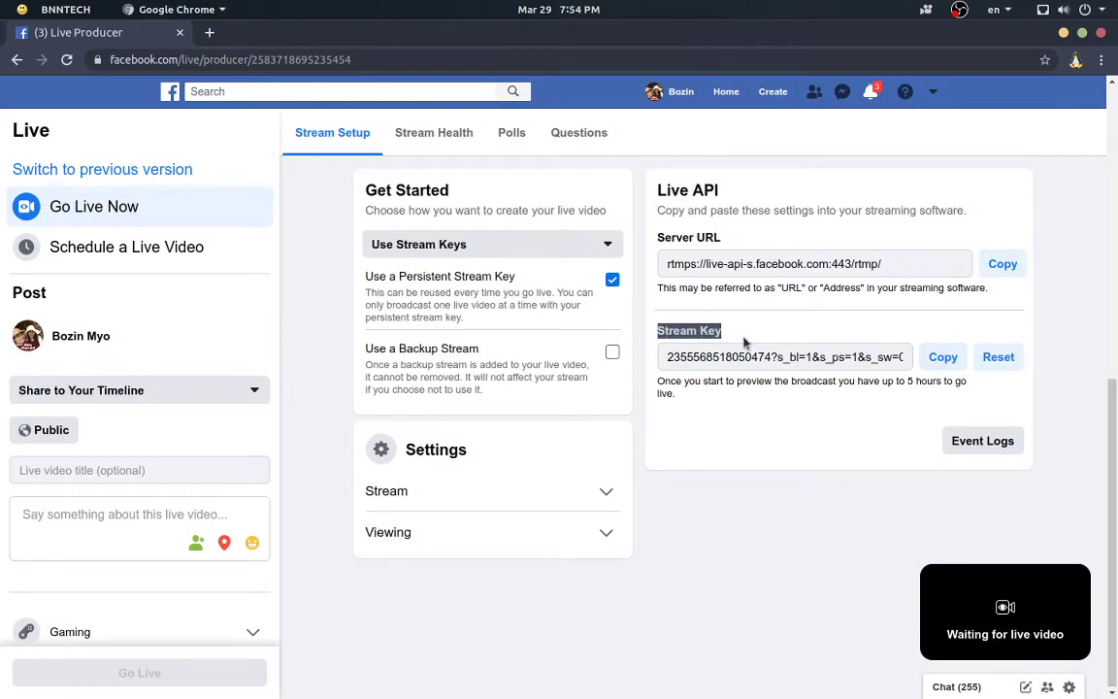
pyautogui.click(906, 441)
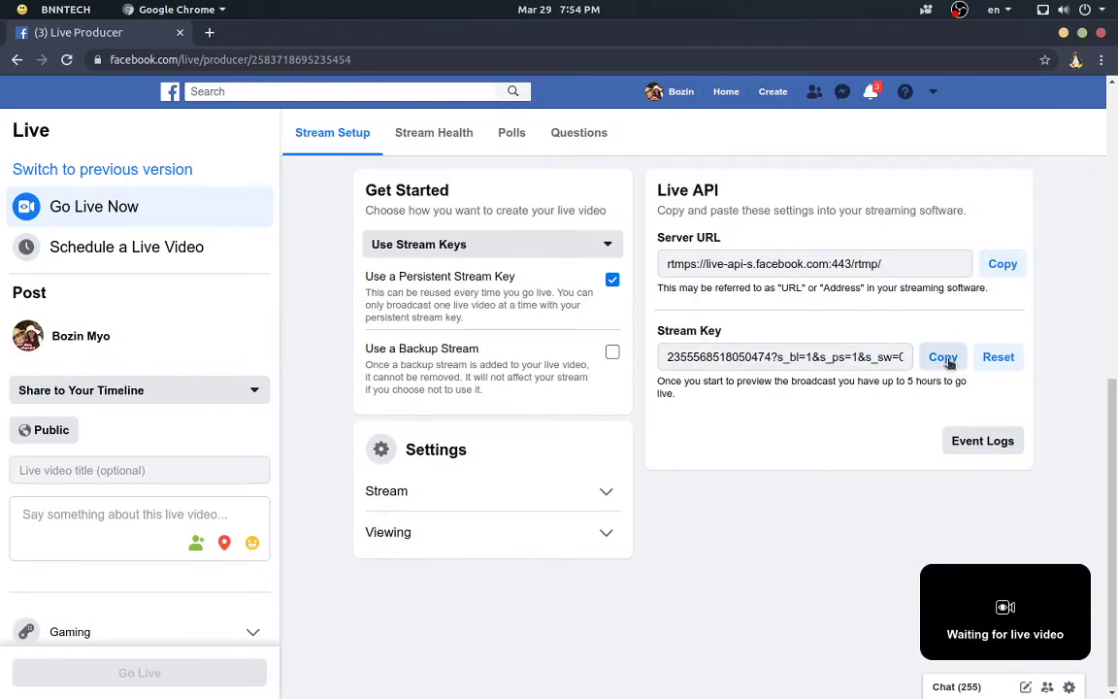
pyautogui.click(946, 358)
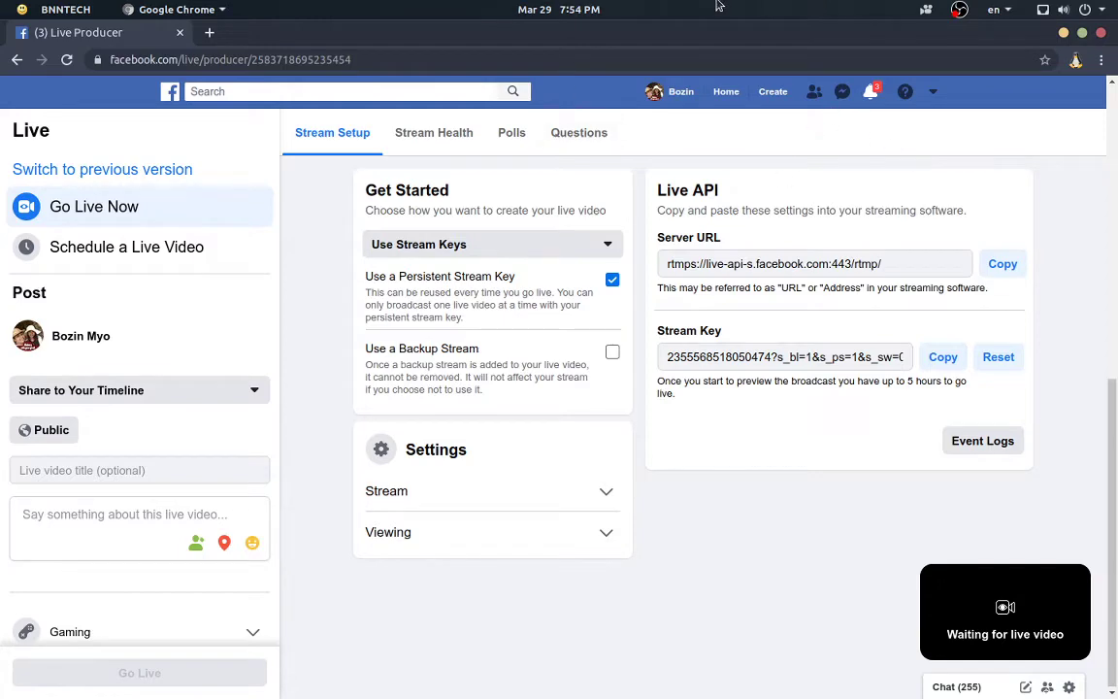
# In OBS Stream settings, choose Facebook Live and paste the copied stream key
pyautogui.click(1064, 33)
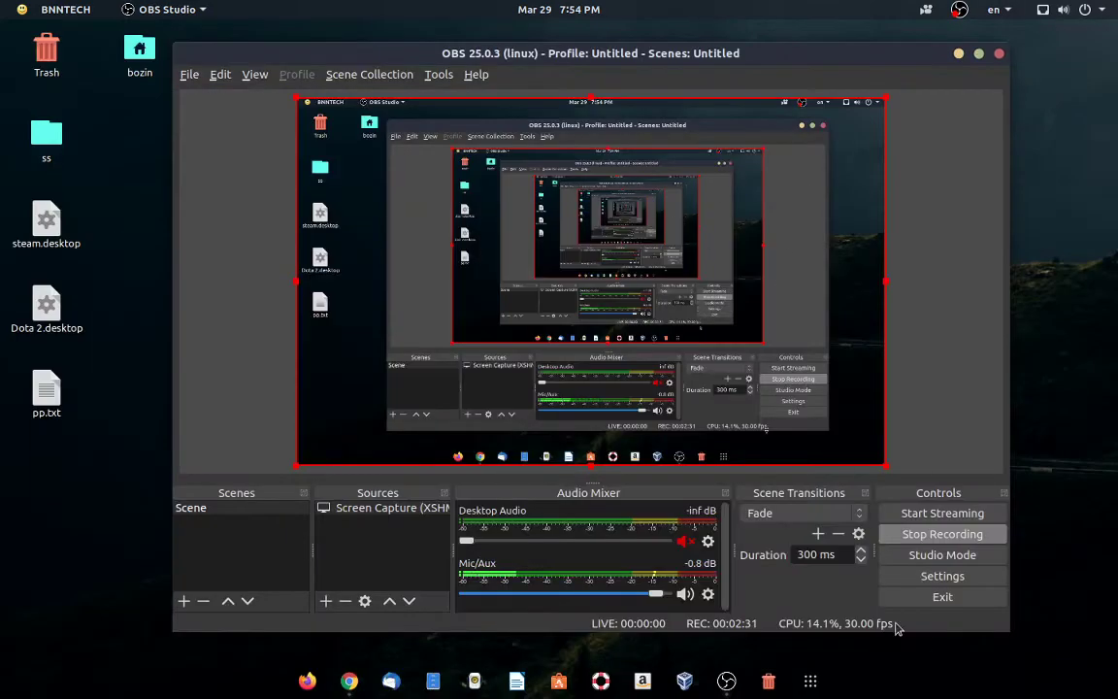
pyautogui.click(943, 576)
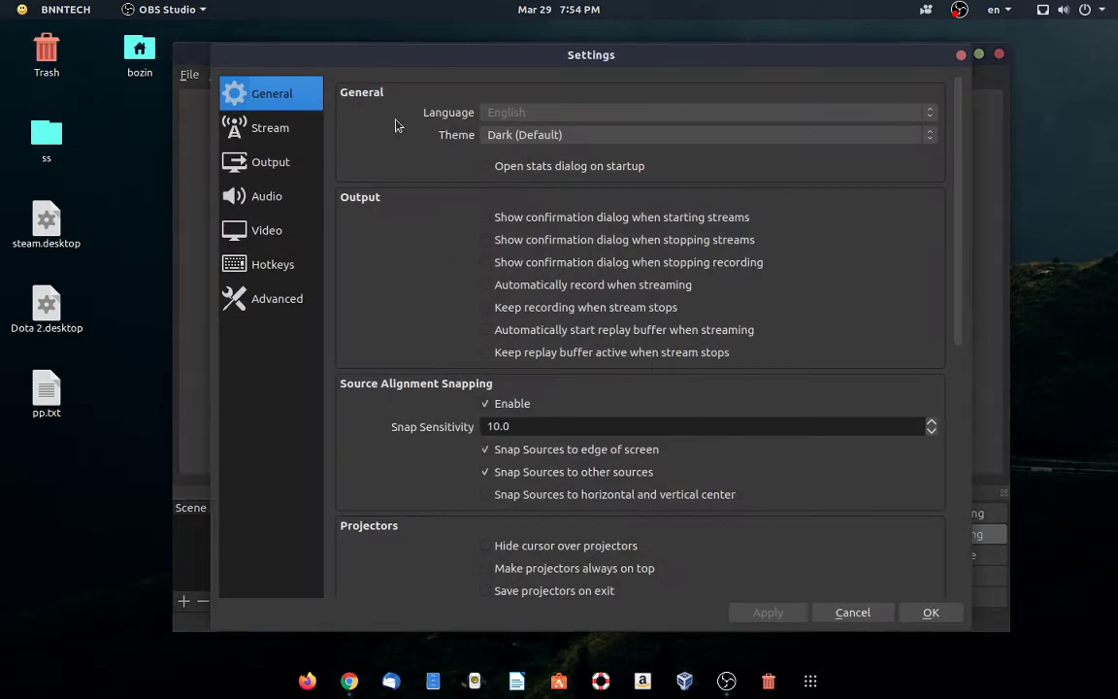
pyautogui.click(251, 131)
pyautogui.click(576, 96)
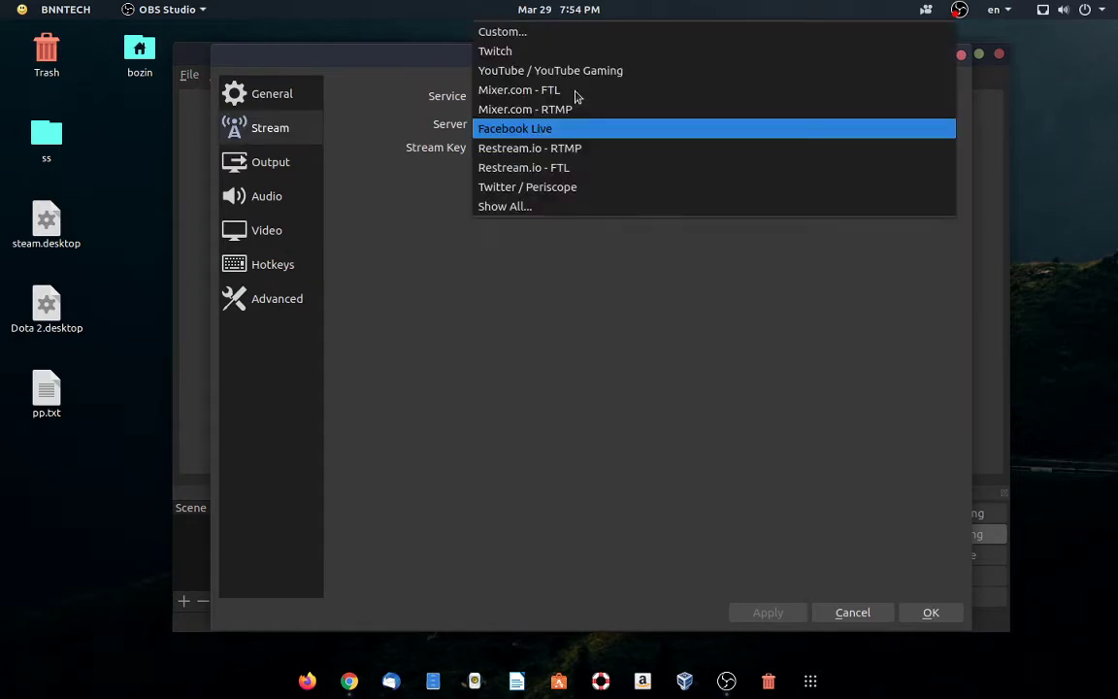
pyautogui.click(568, 128)
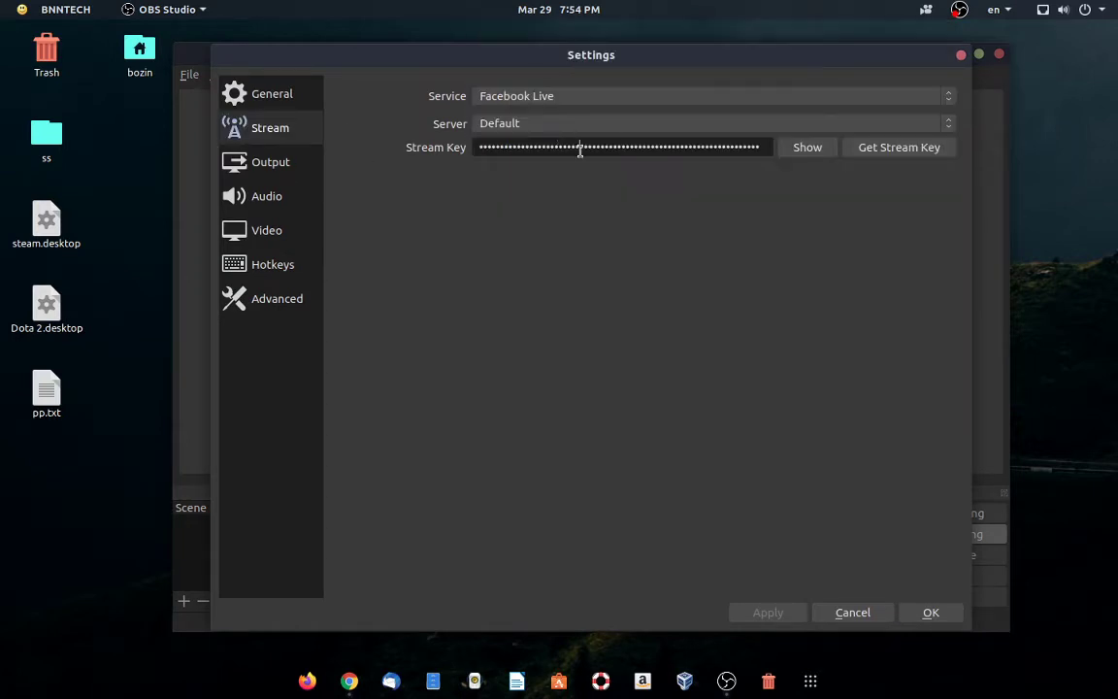
pyautogui.doubleClick(580, 147)
pyautogui.hotkey('ctrl', 'v')
# Save the stream settings and start streaming to Facebook Live
pyautogui.click(946, 614)
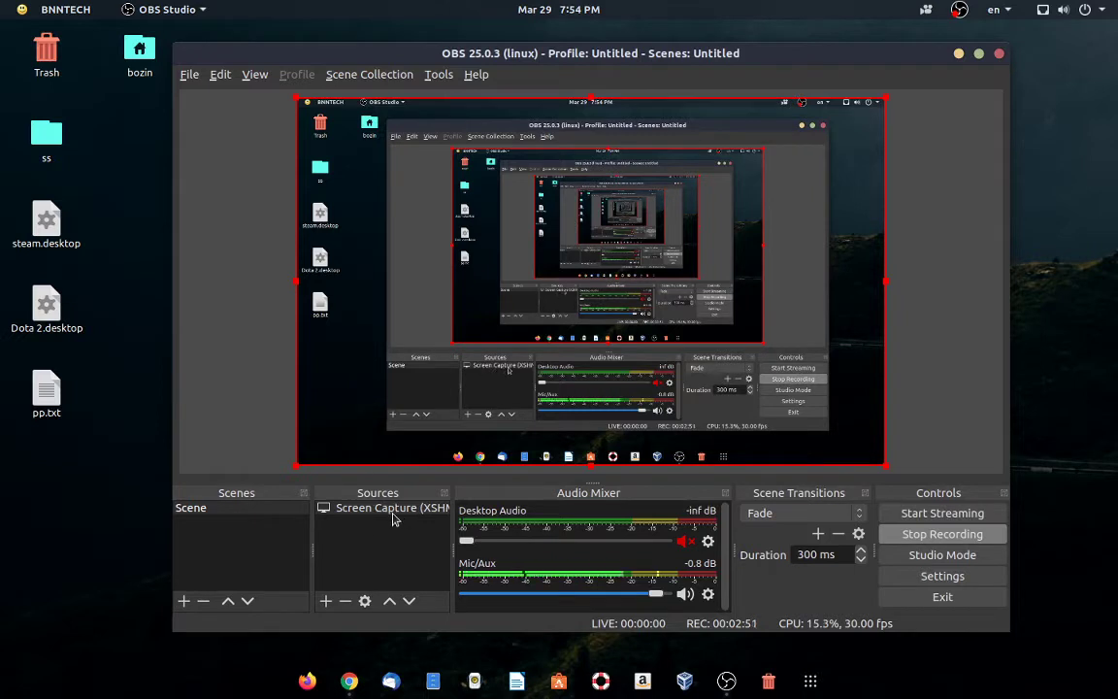
pyautogui.click(140, 58)
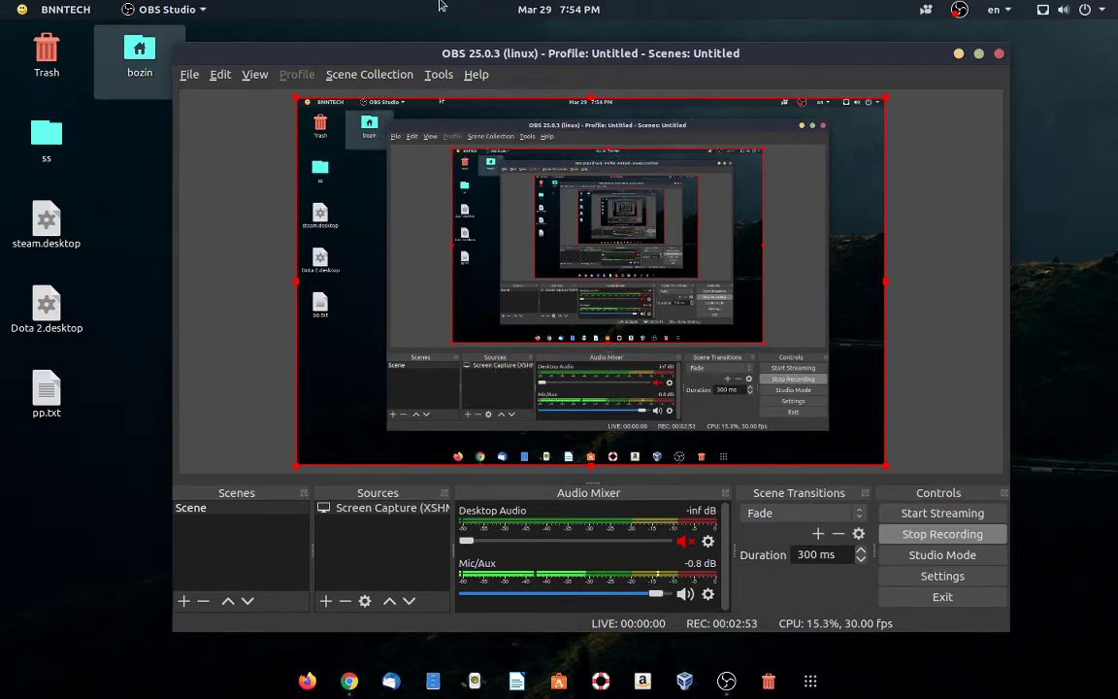
pyautogui.click(233, 677)
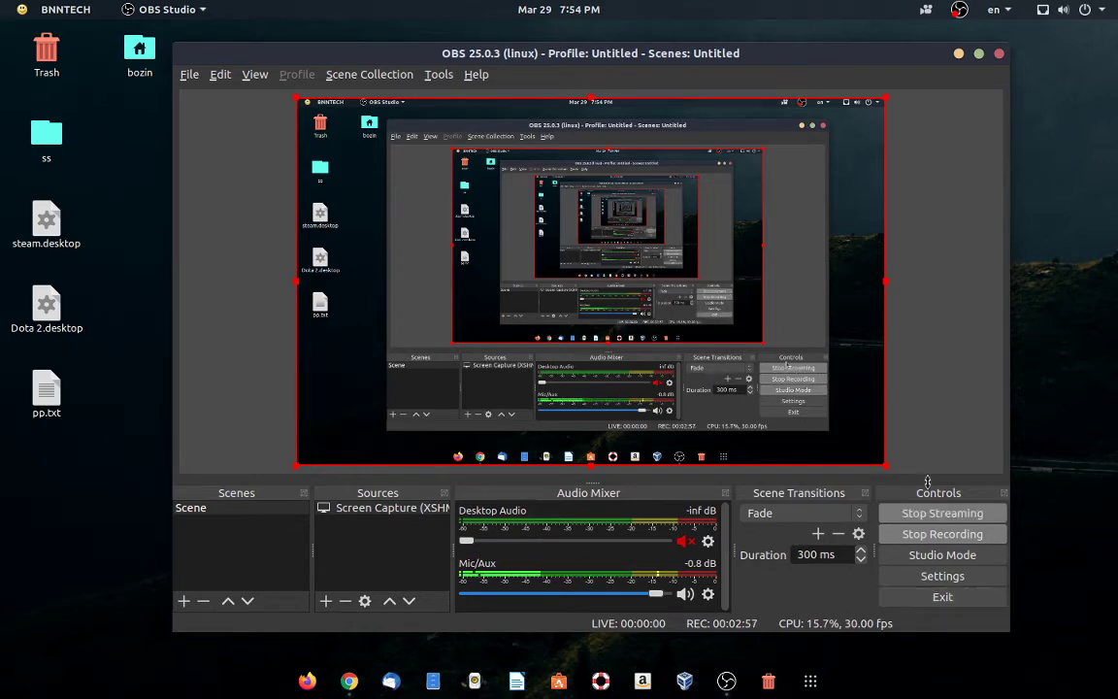
# Switch to Chrome and scroll Live Producer up to the incoming stream preview
pyautogui.click(349, 680)
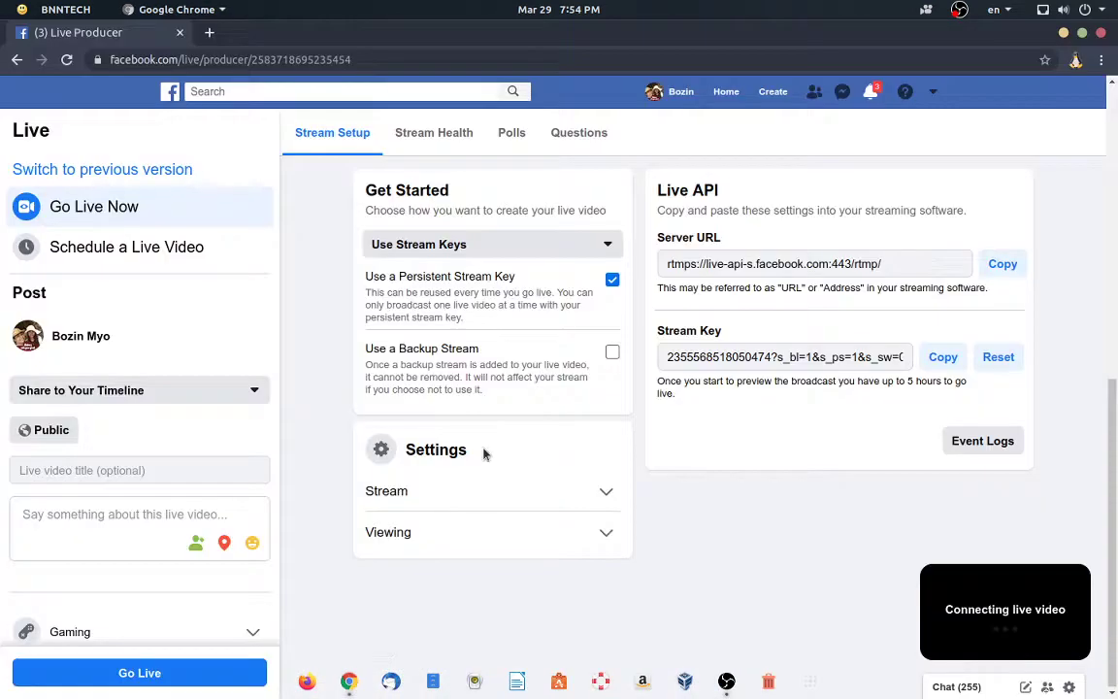
pyautogui.moveTo(1027, 658)
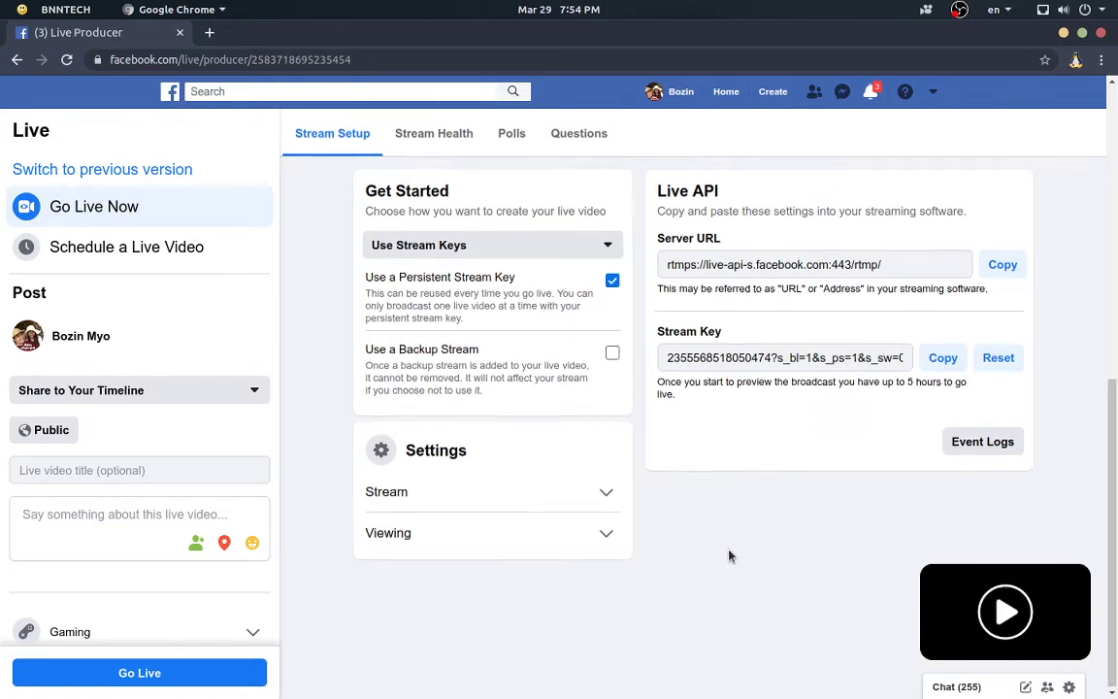
pyautogui.scroll(5, 656, 493)
pyautogui.scroll(1, 717, 405)
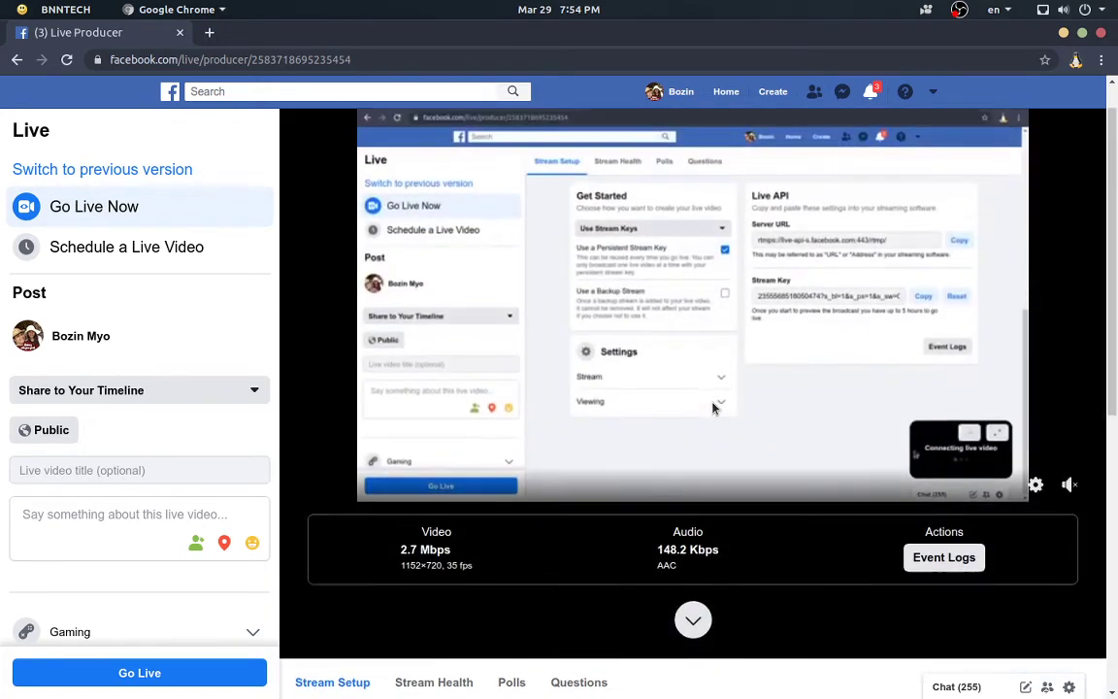
pyautogui.moveTo(1071, 529)
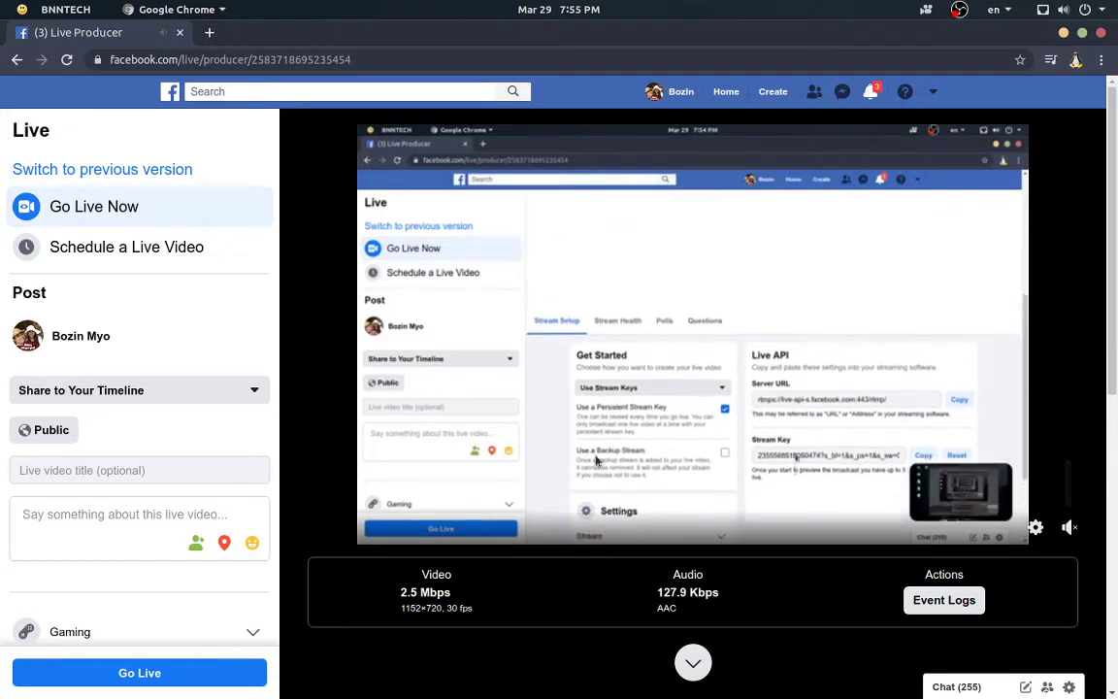
# Set the audience to Only me, enter the description 'test', and go live
pyautogui.click(52, 433)
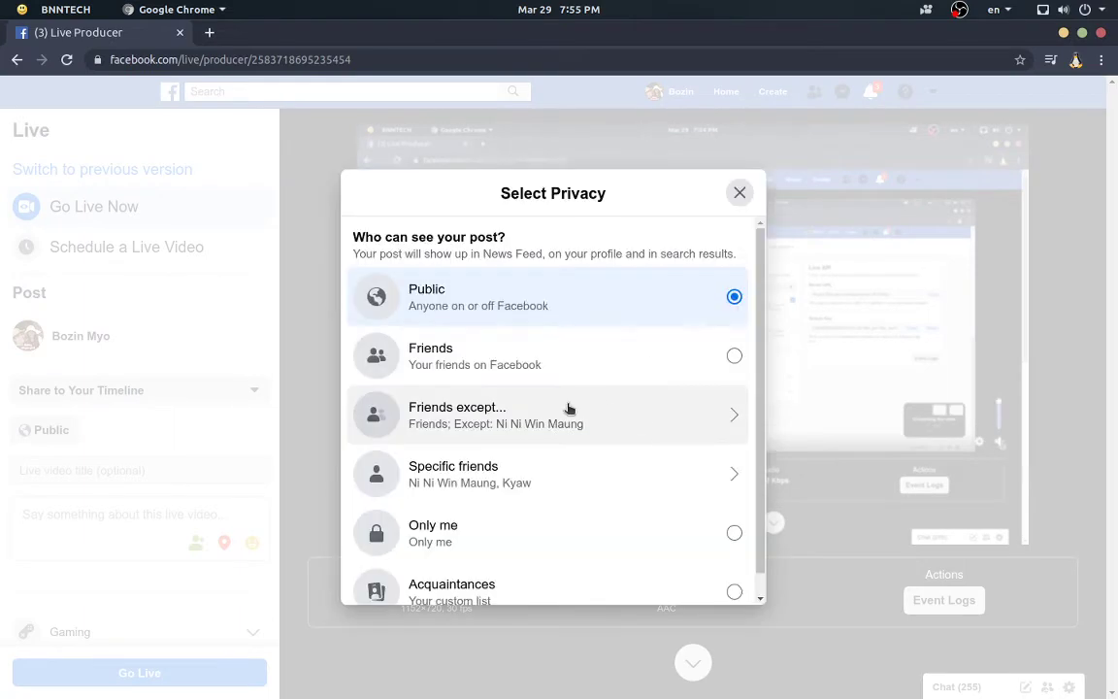
pyautogui.click(735, 542)
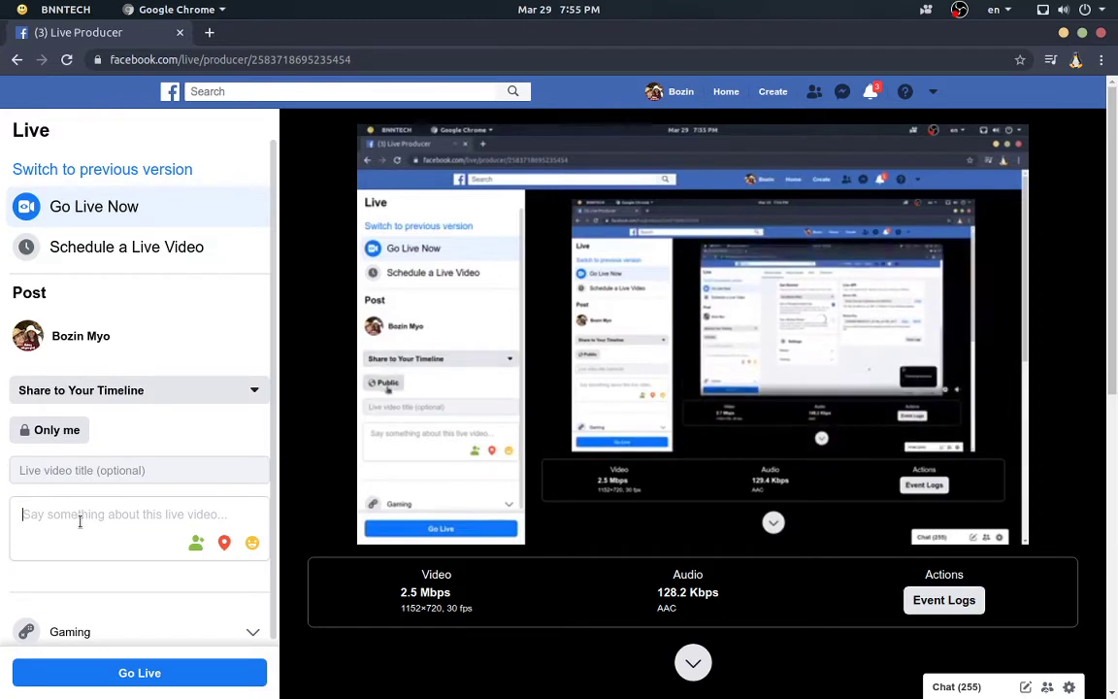
pyautogui.write('test')
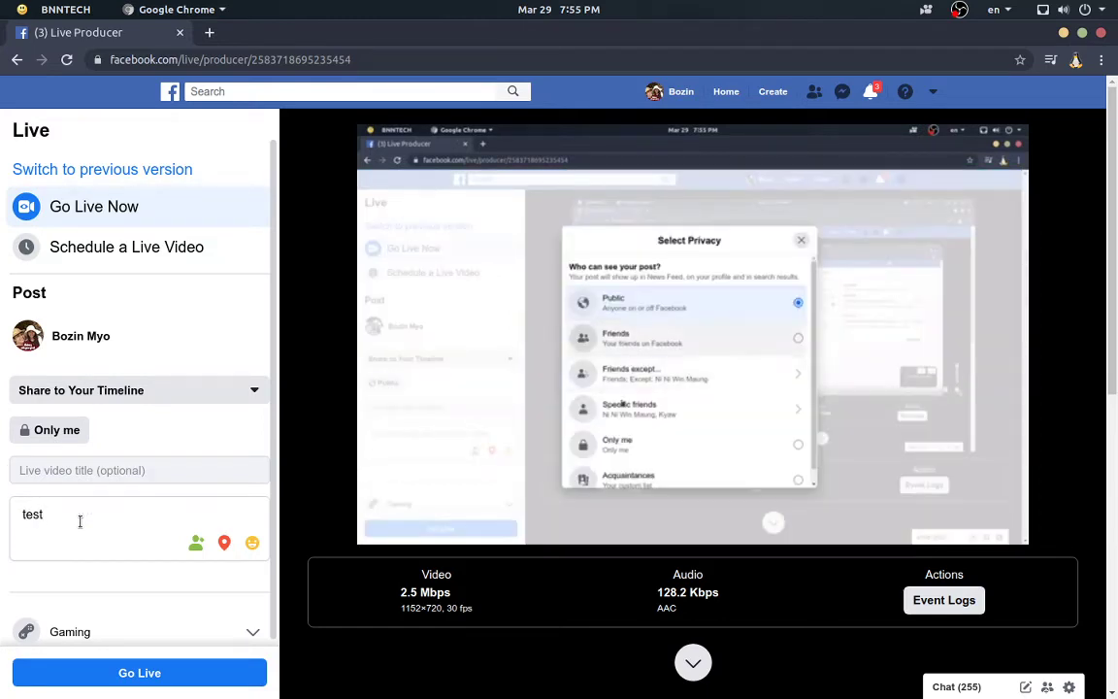
pyautogui.click(185, 672)
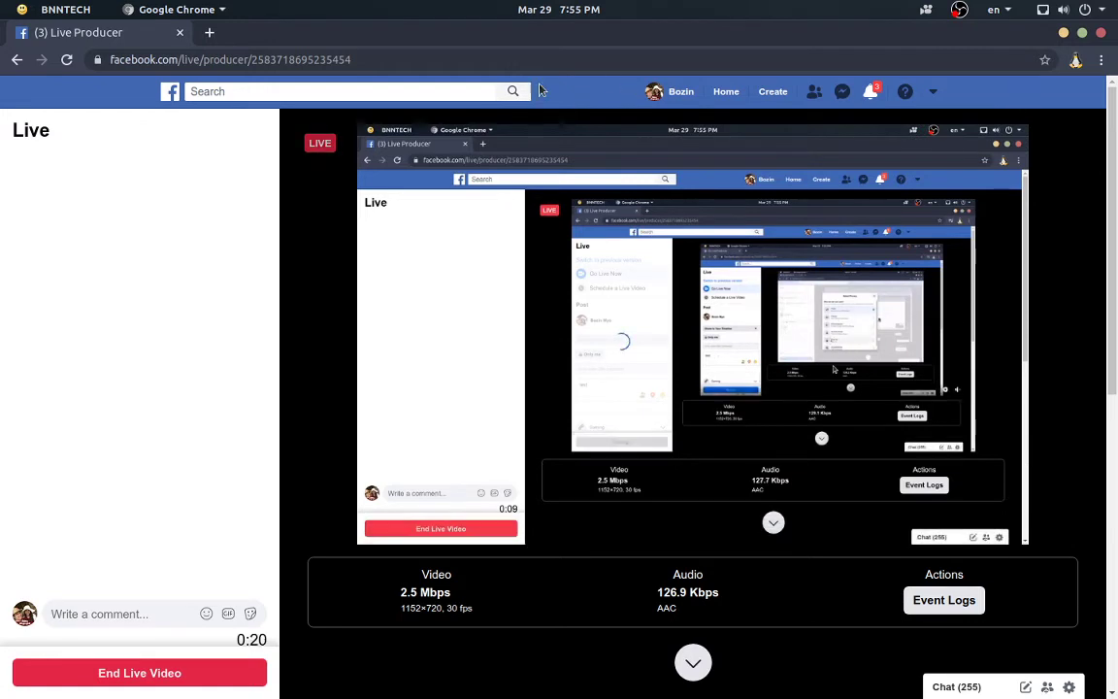
pyautogui.moveTo(602, 685)
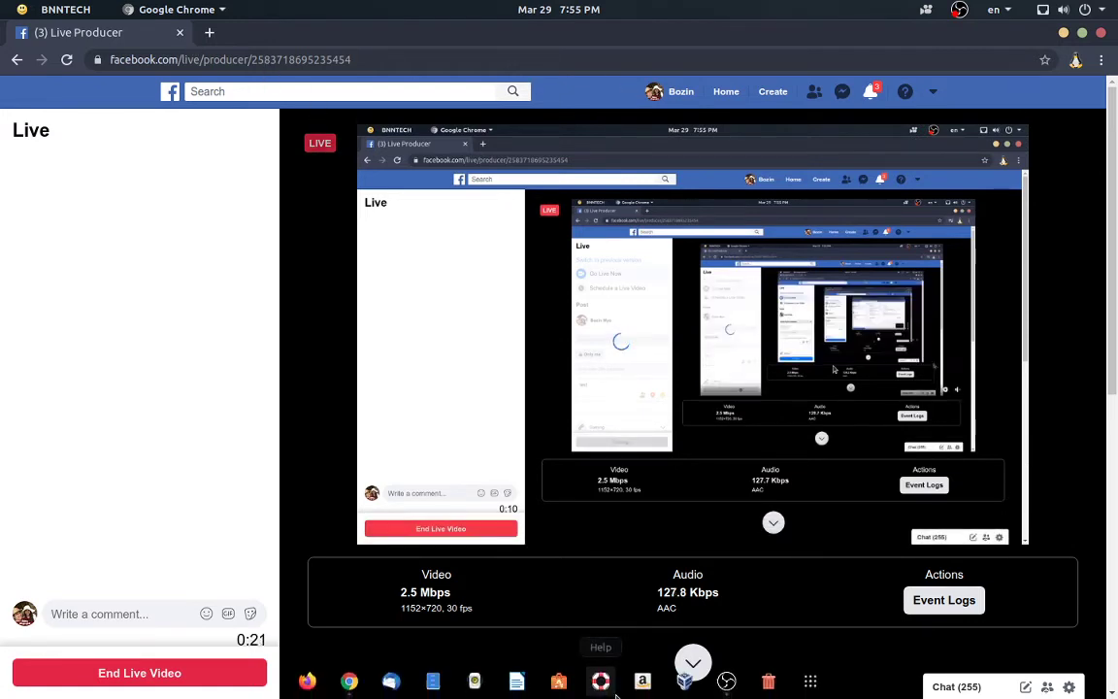
# In OBS choose Window Capture (Xcomposite) from Sources, then return to the live Facebook page
pyautogui.click(727, 683)
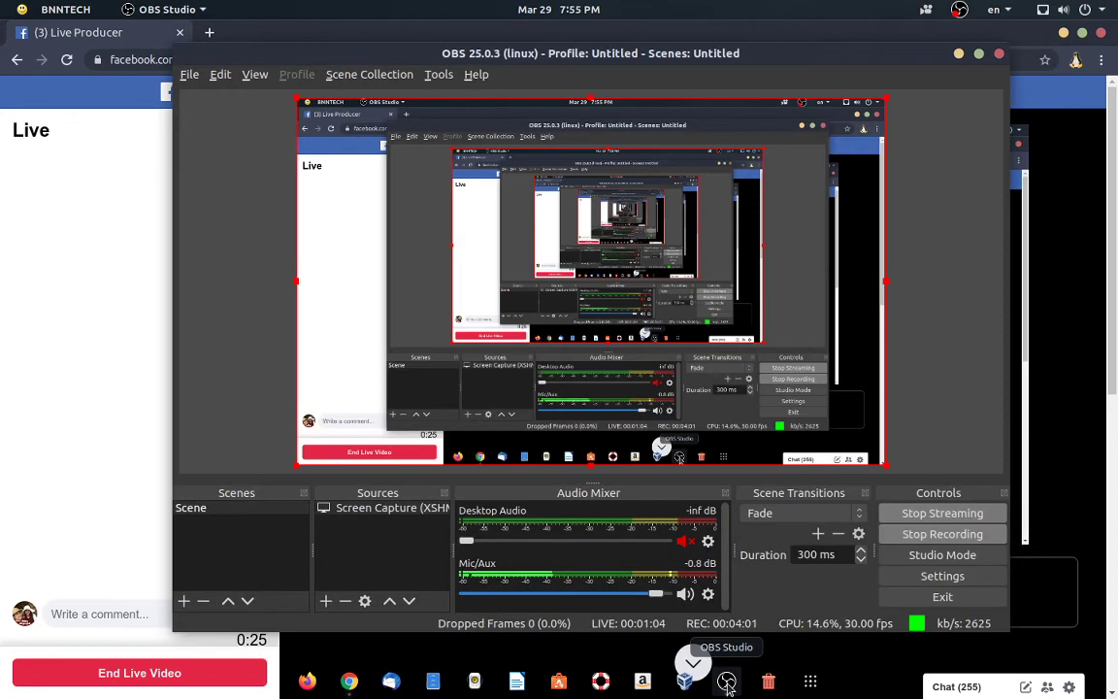
pyautogui.click(326, 602)
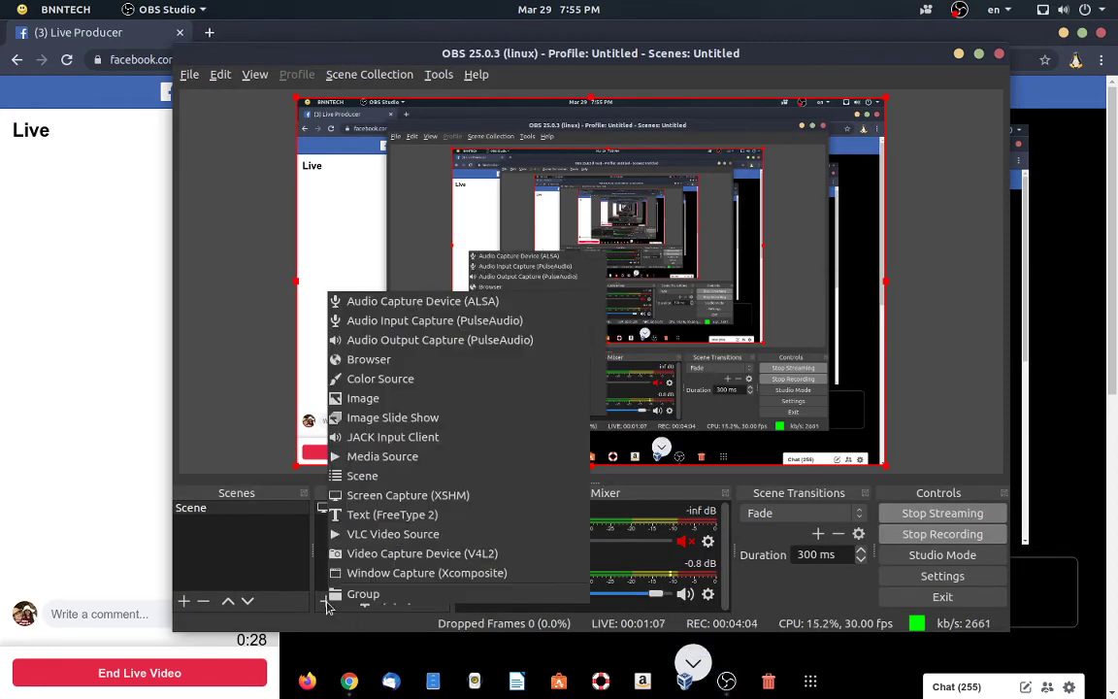
pyautogui.click(397, 576)
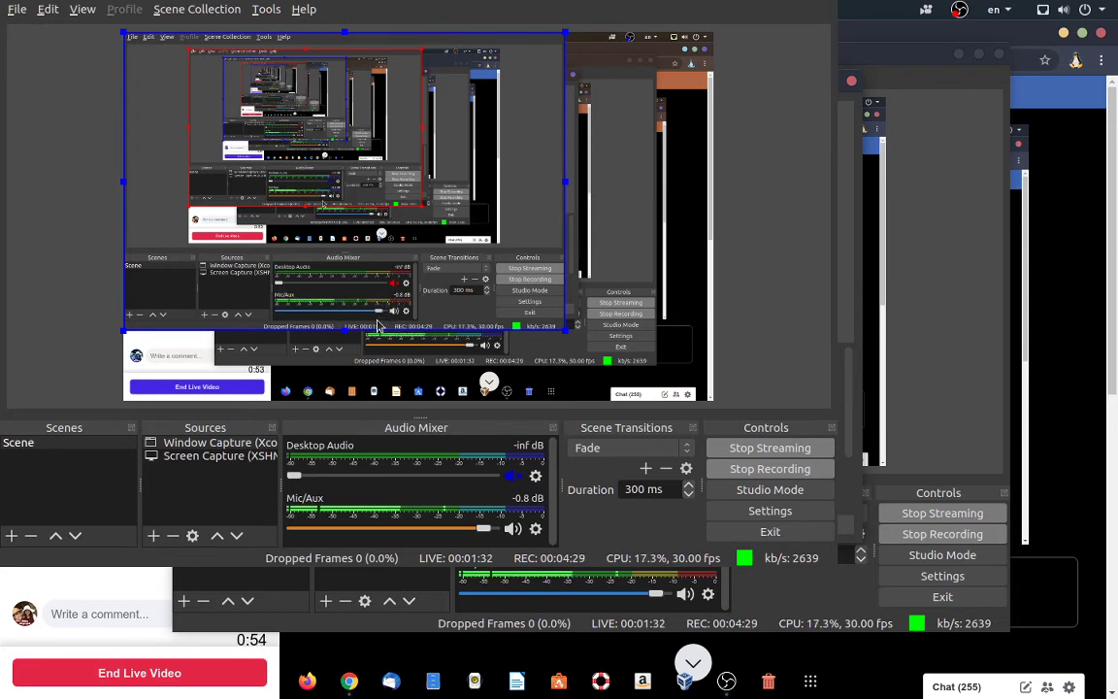
pyautogui.hotkey('alt', 'Tab')
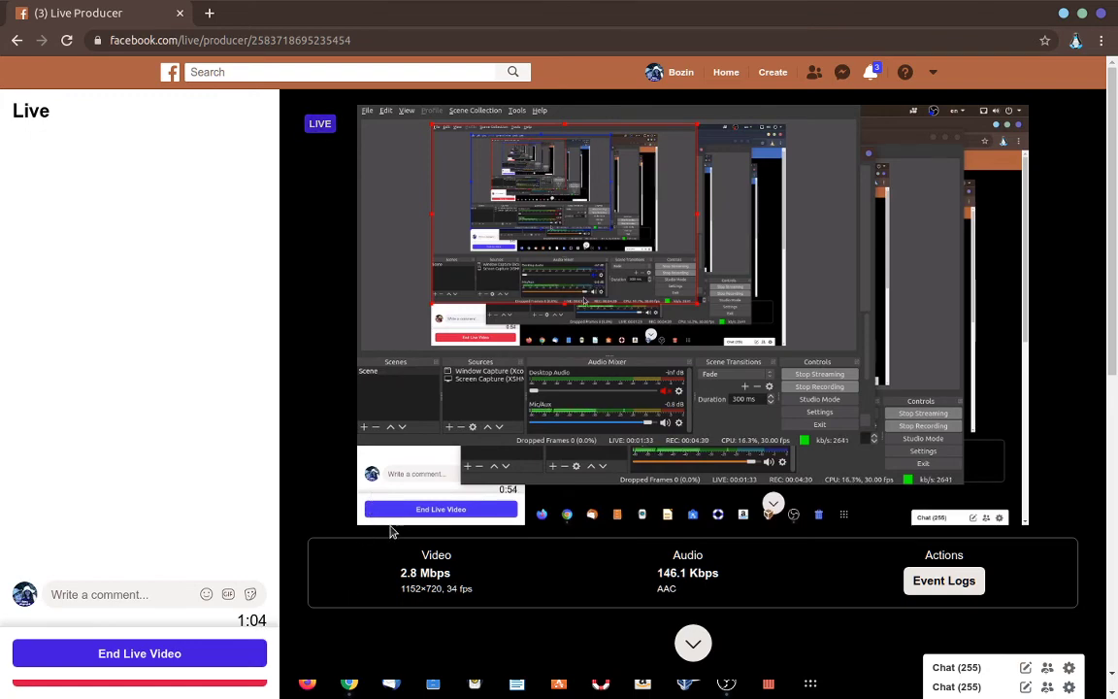
# Add a Window Capture (Xcomposite) source to Scene, confirming with OK, then deselect it
pyautogui.hotkey('alt', 'Tab')
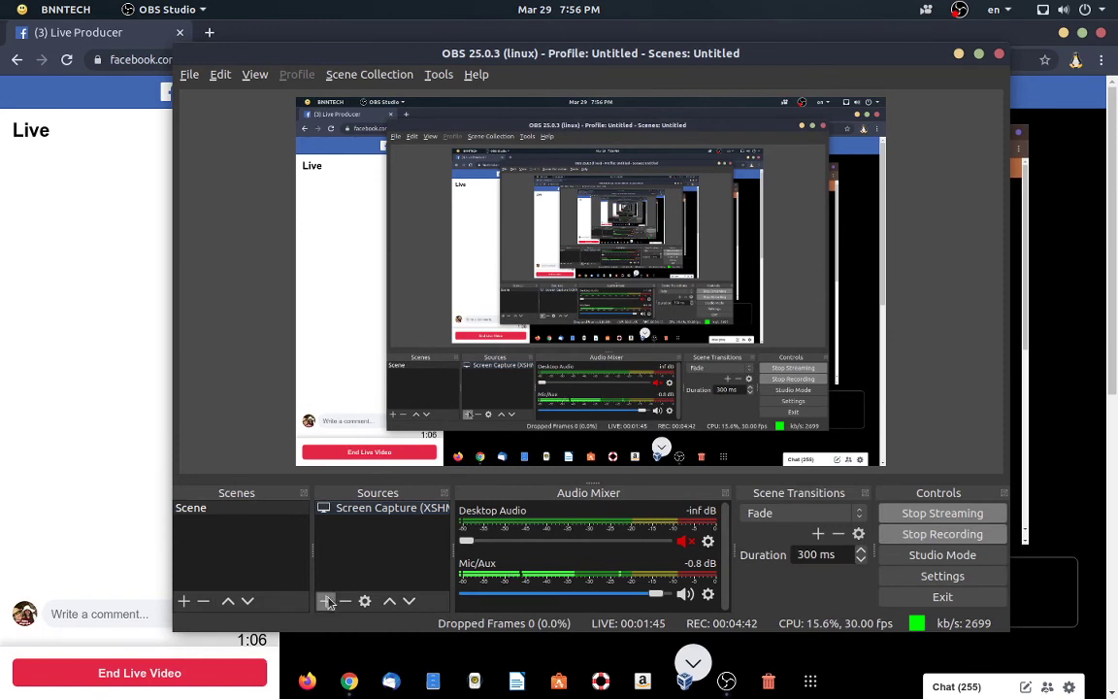
pyautogui.click(327, 602)
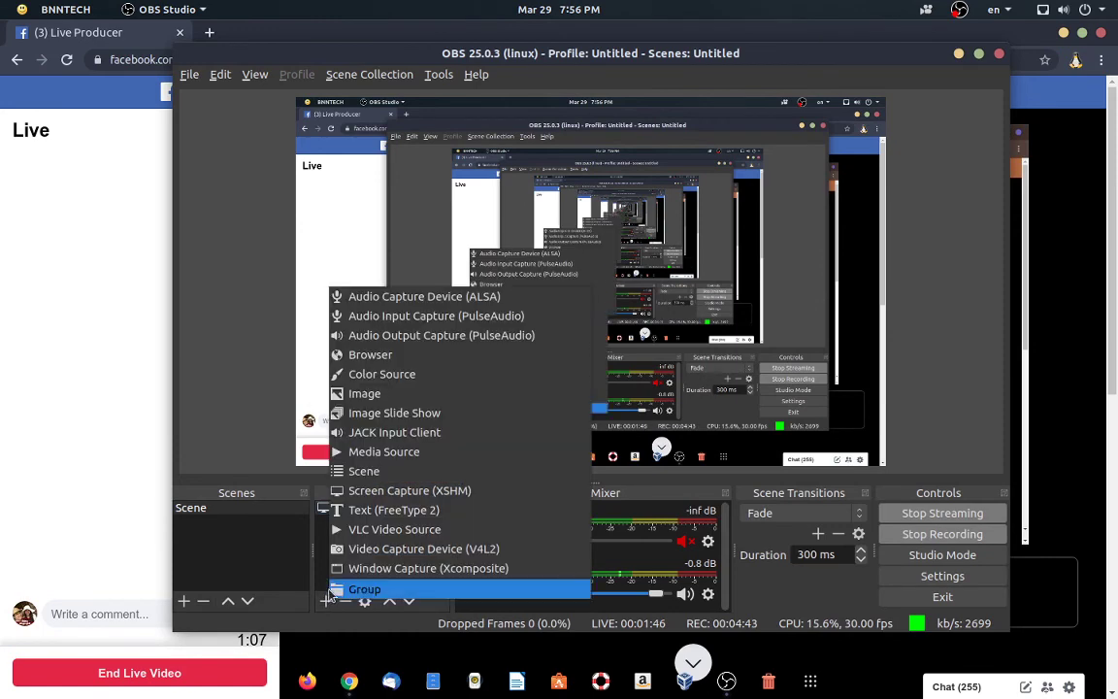
pyautogui.click(404, 569)
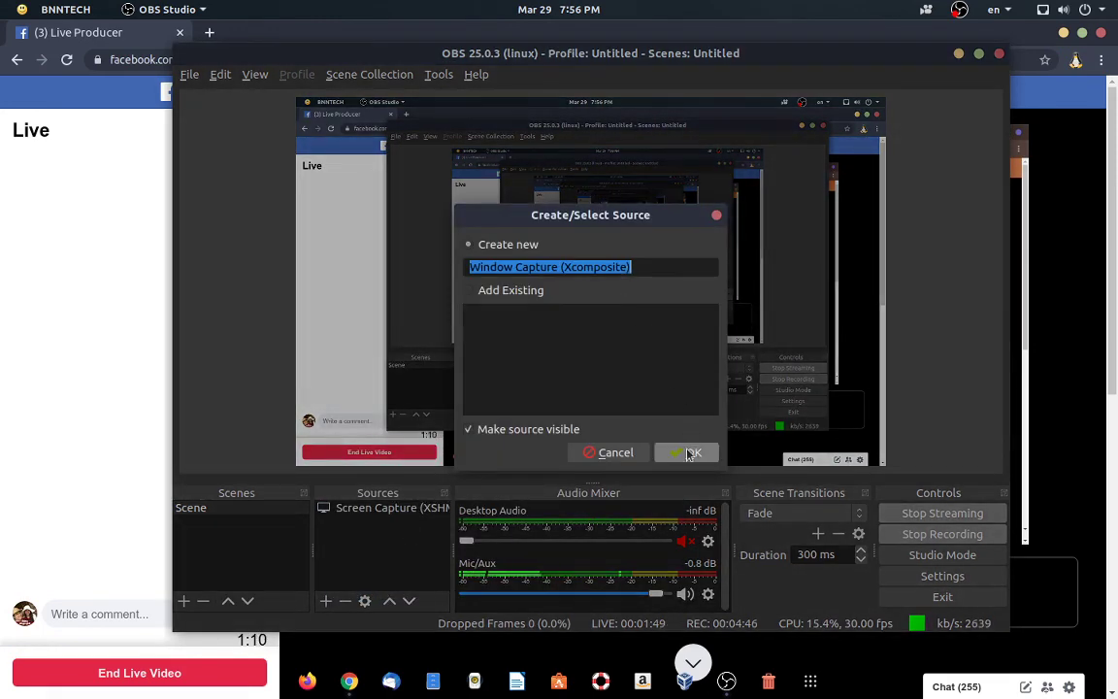
pyautogui.click(691, 452)
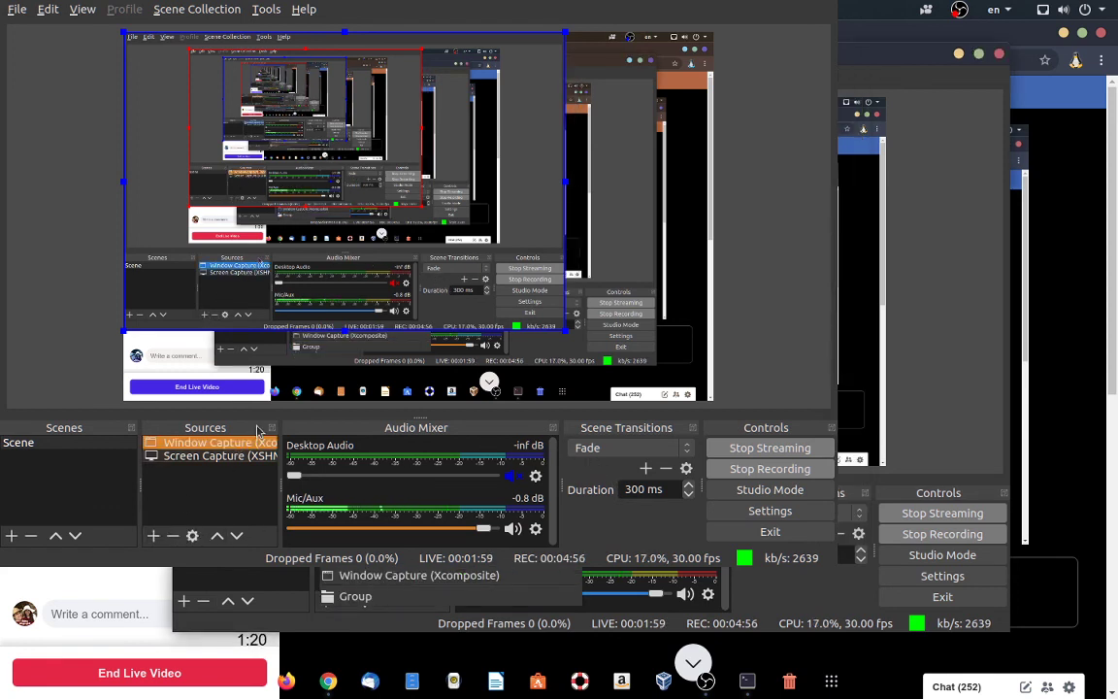
pyautogui.click(251, 524)
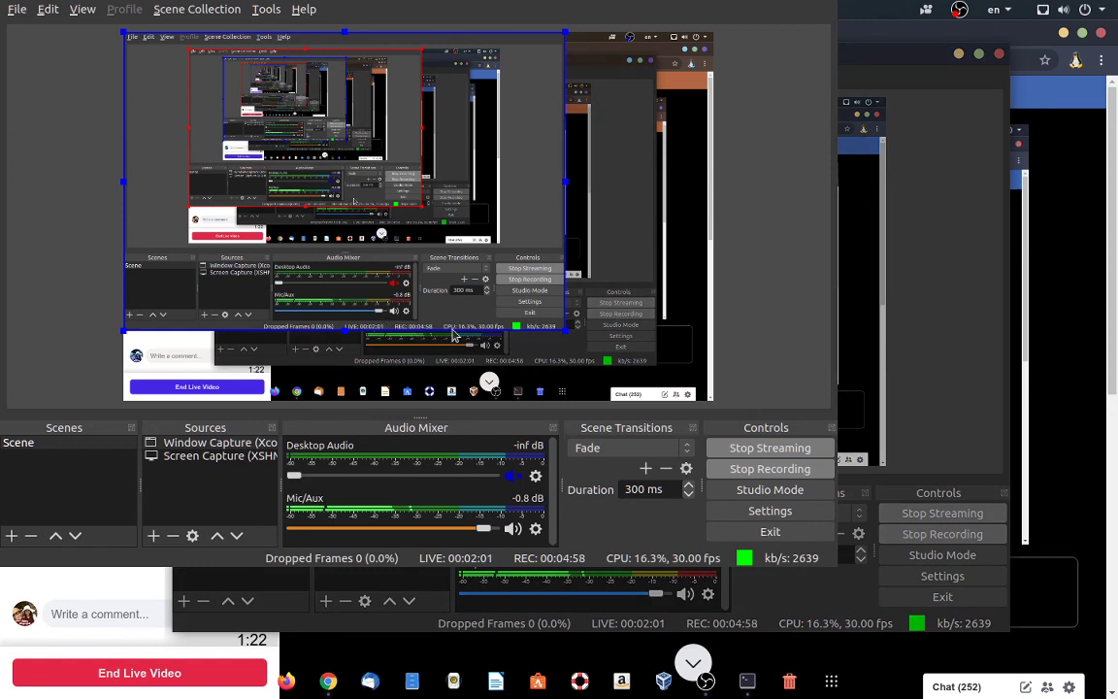